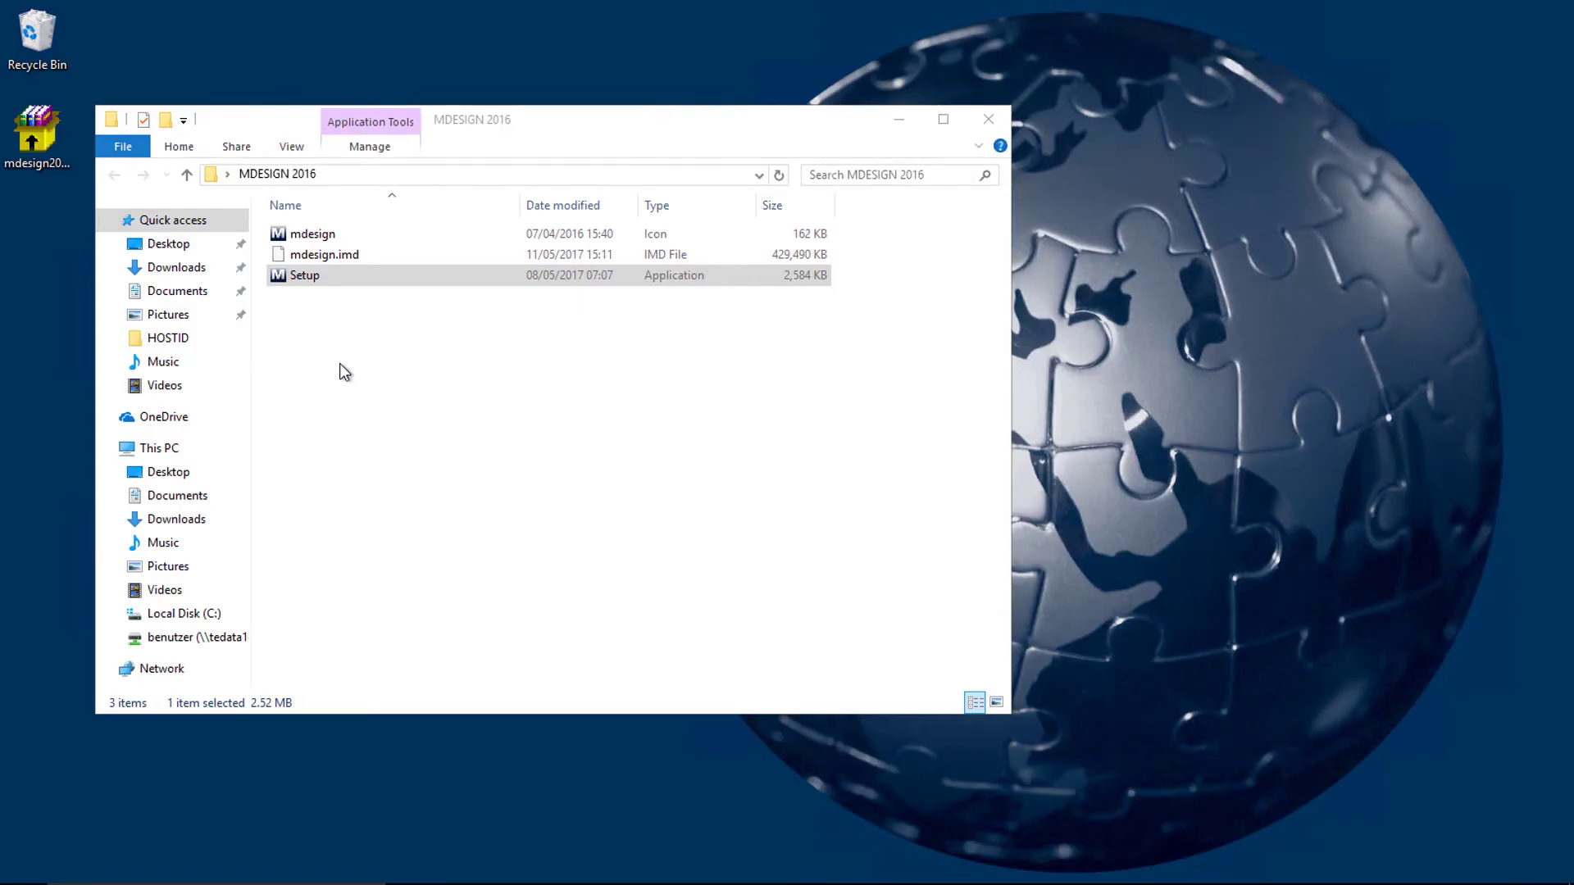
Step: Launch the MDESIGN 2016 Setup file with administrator rights
right_click(323, 279)
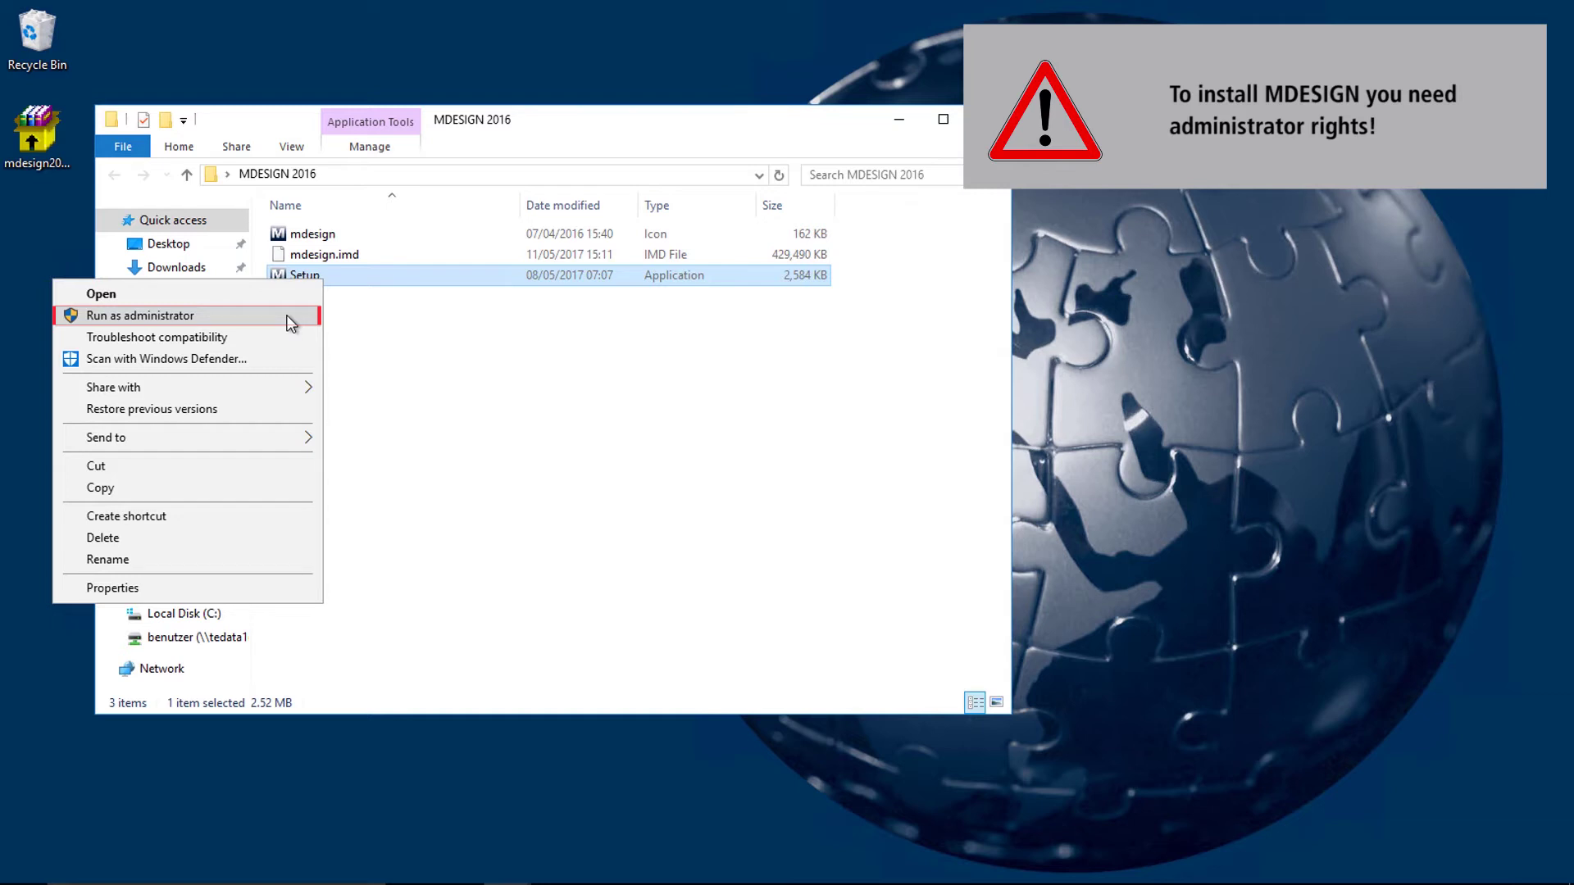
click(291, 322)
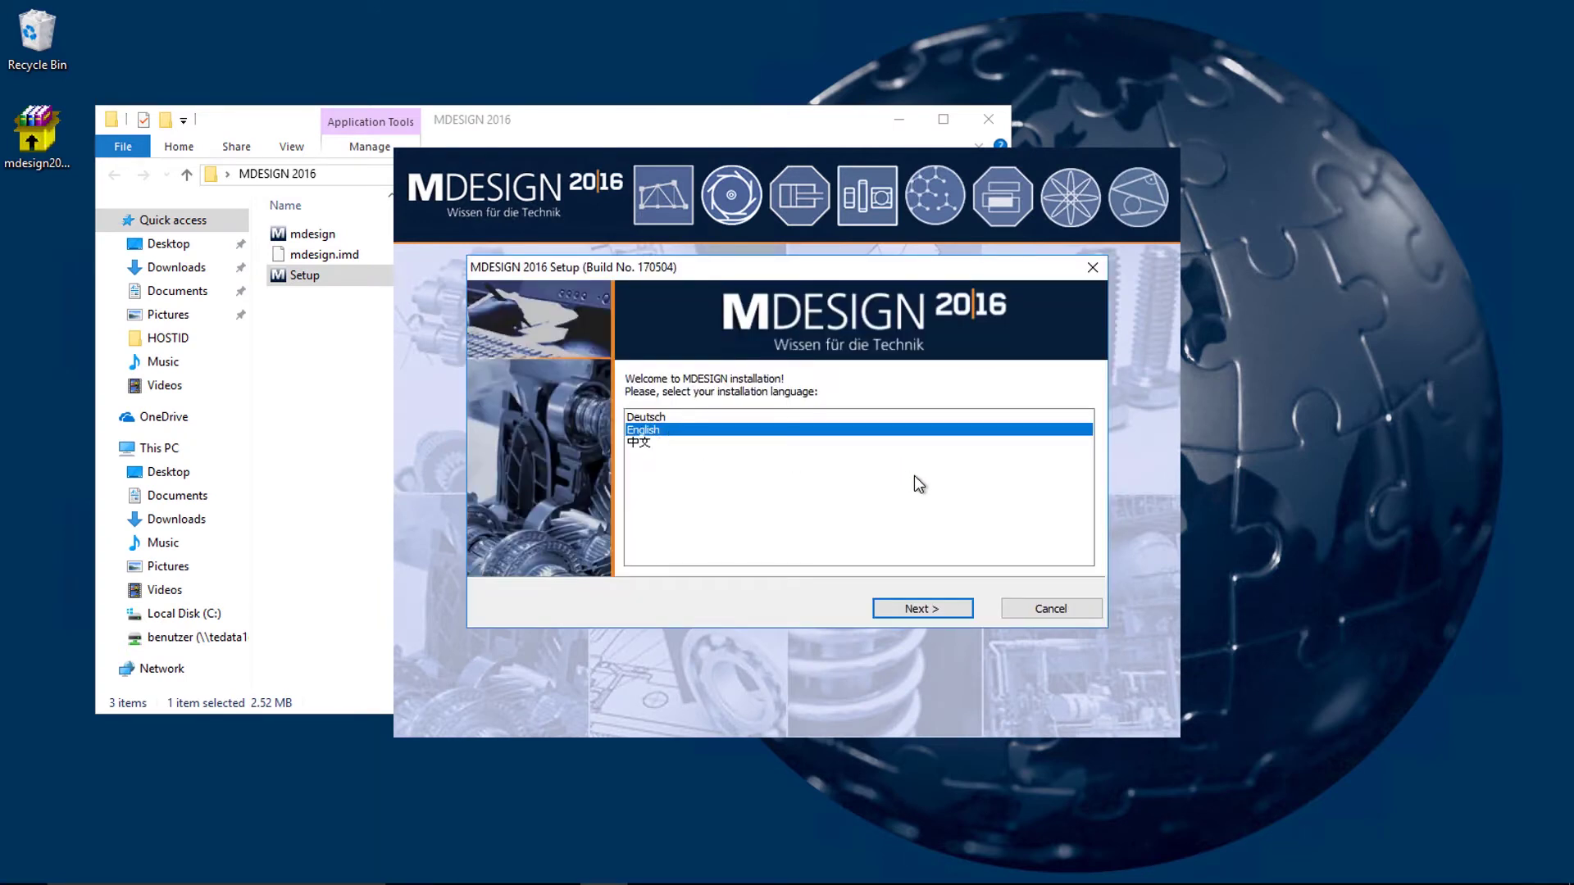
Step: Keep English as the installation language, scroll through the license text and accept its terms
click(915, 611)
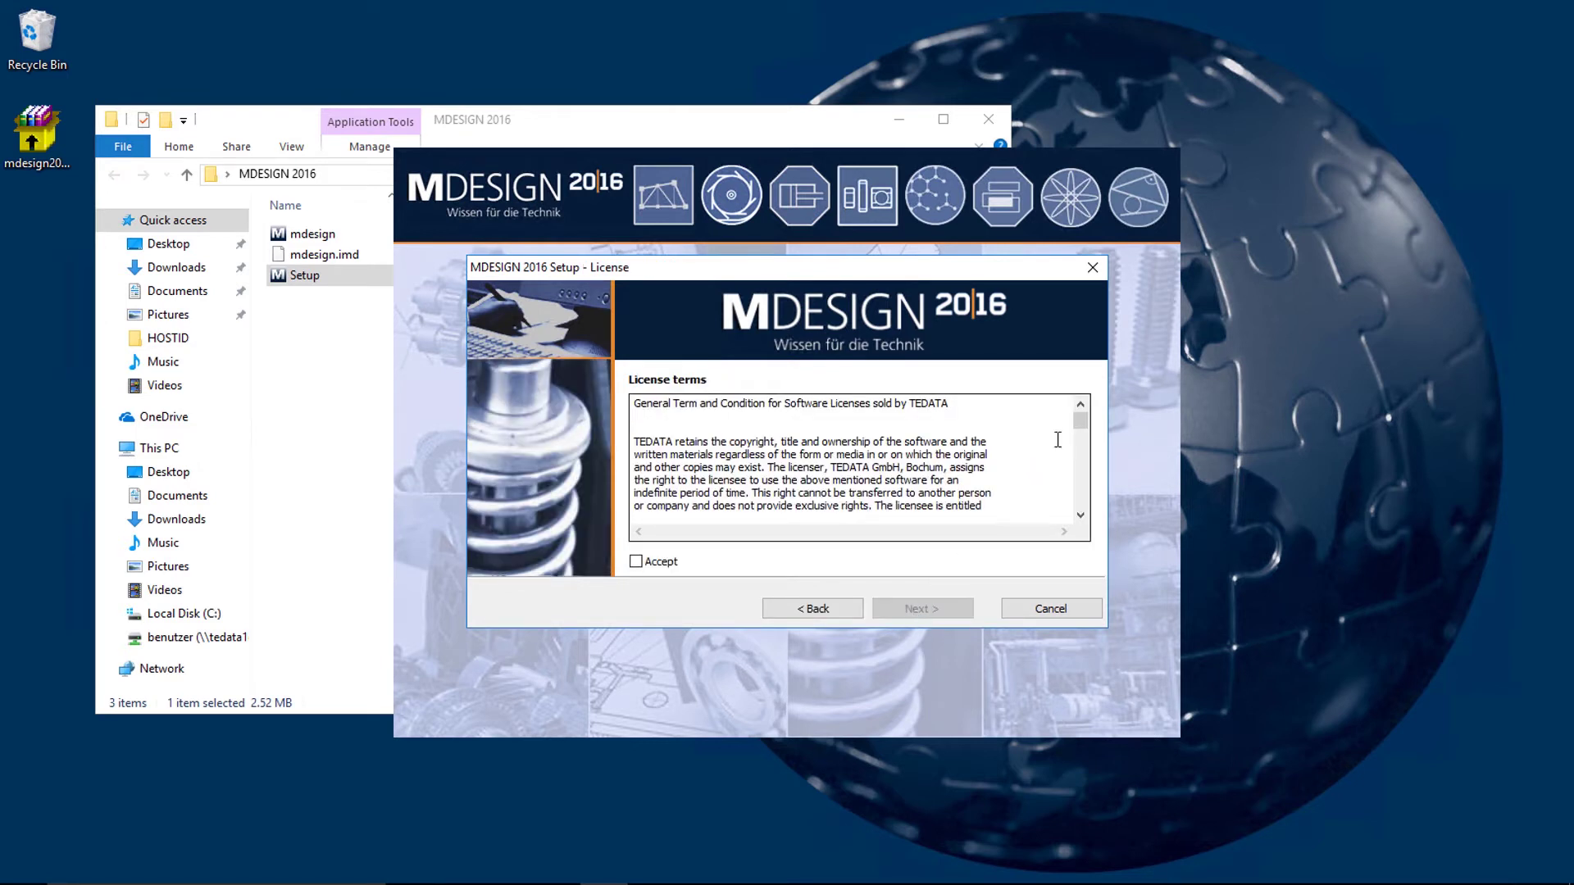
drag(1081, 422, 1081, 509)
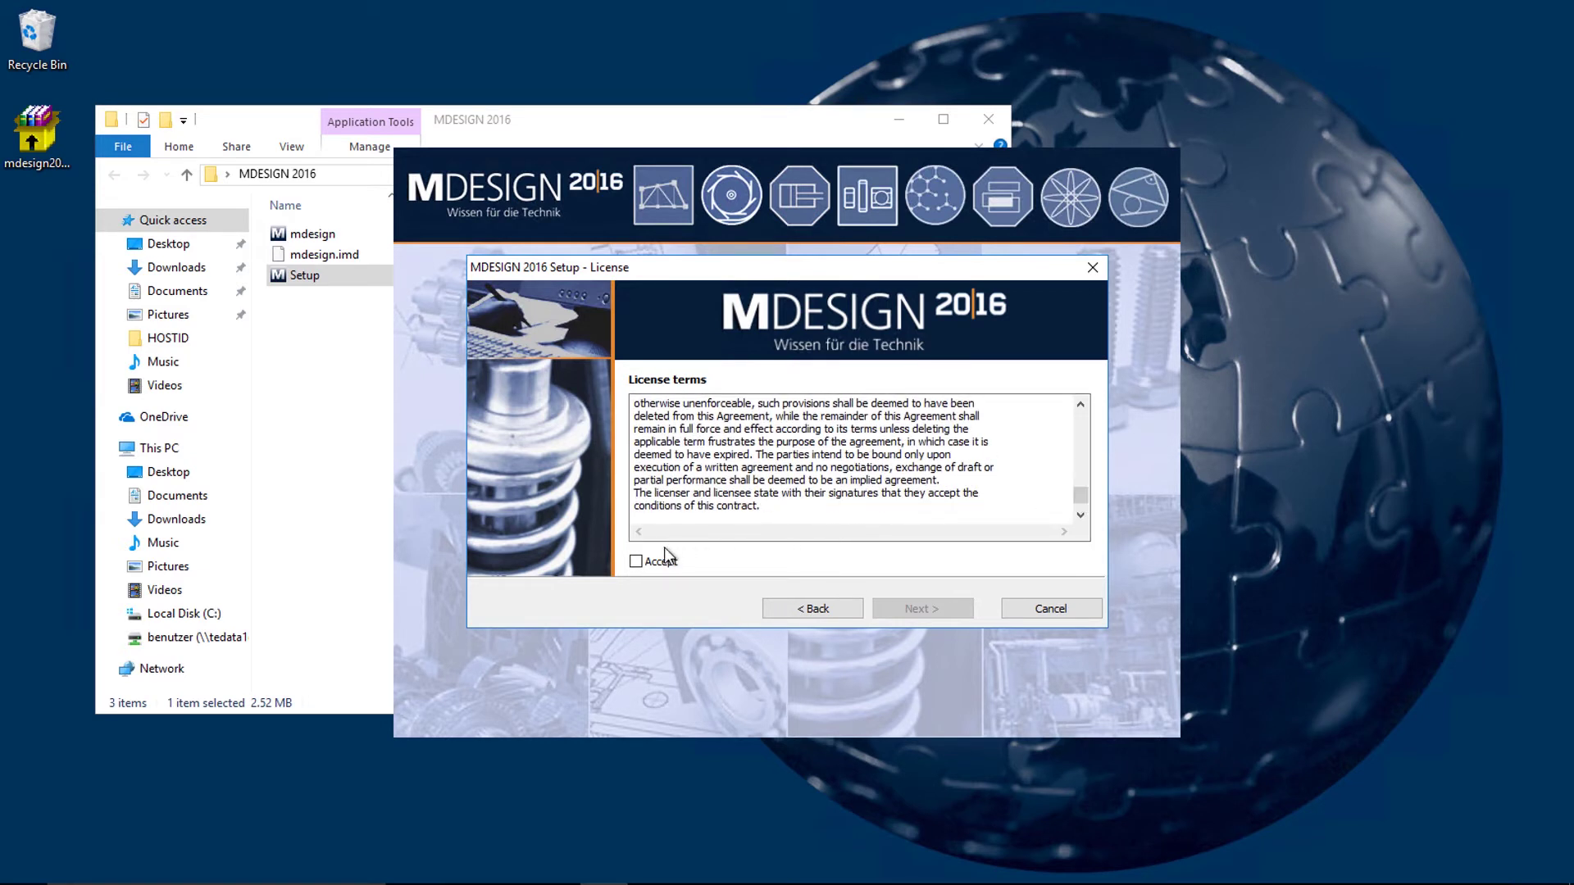
click(636, 563)
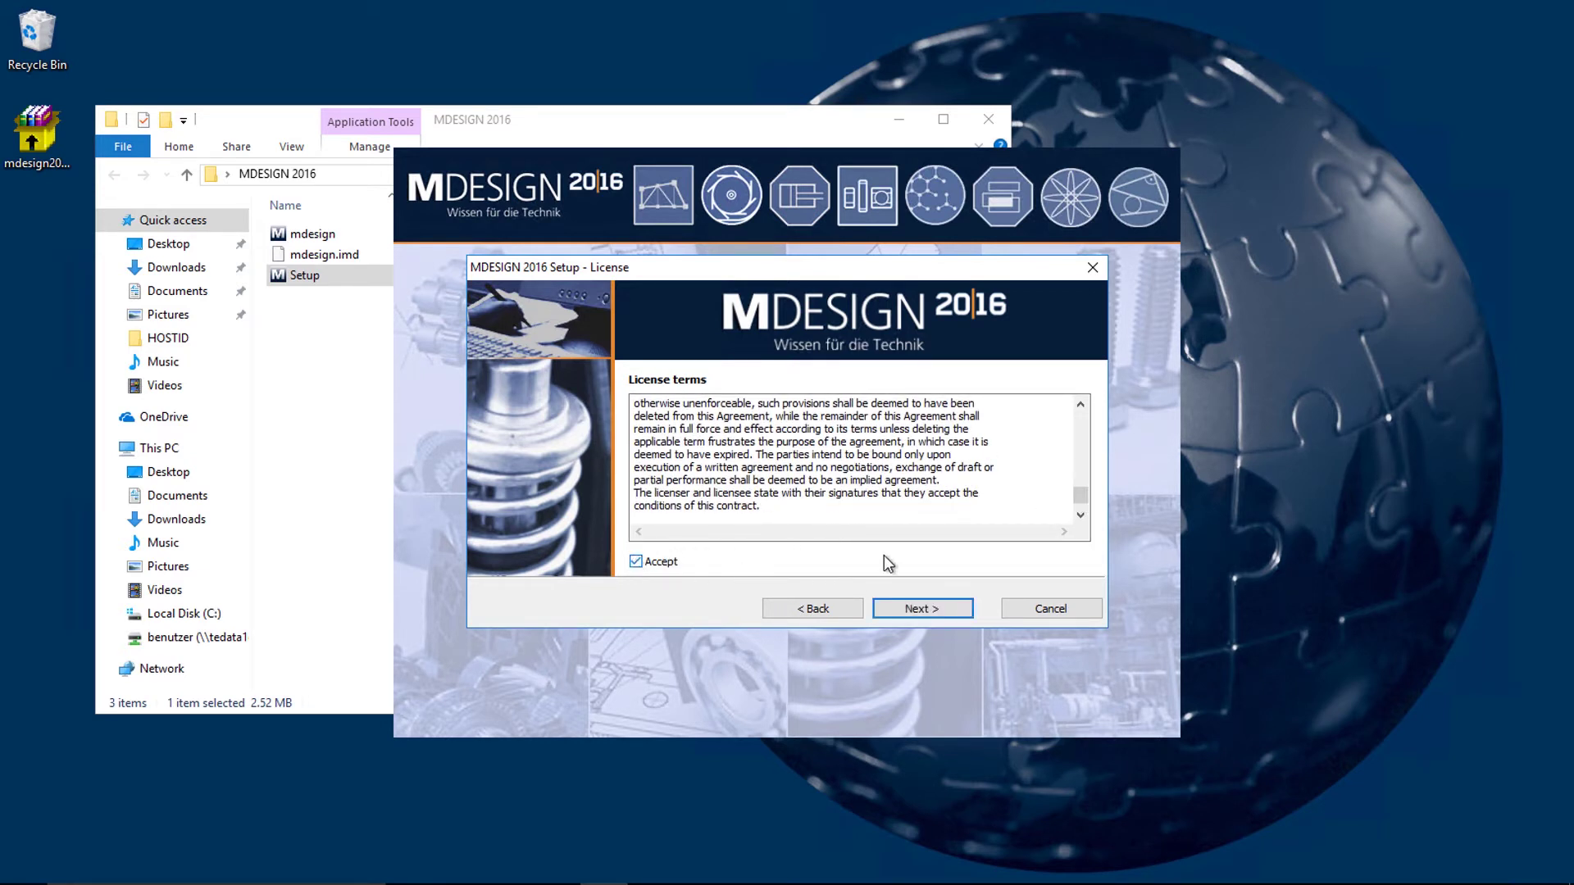
Step: Choose the complete Local installation type and advance to the C:\Program Files (x86)\MDESIGN destination page
click(903, 608)
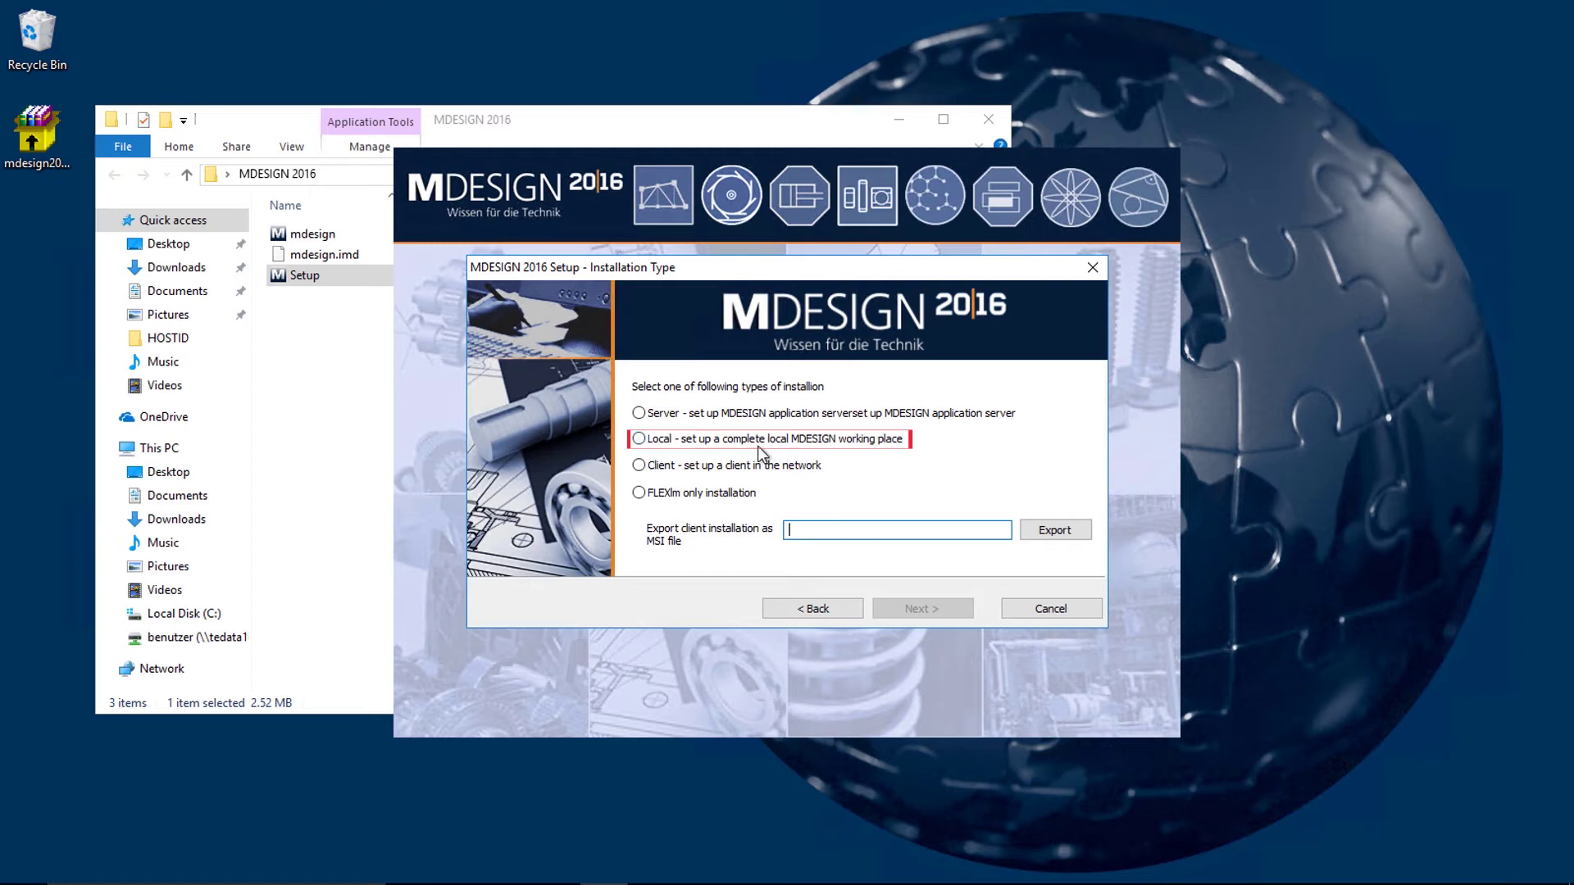
click(642, 440)
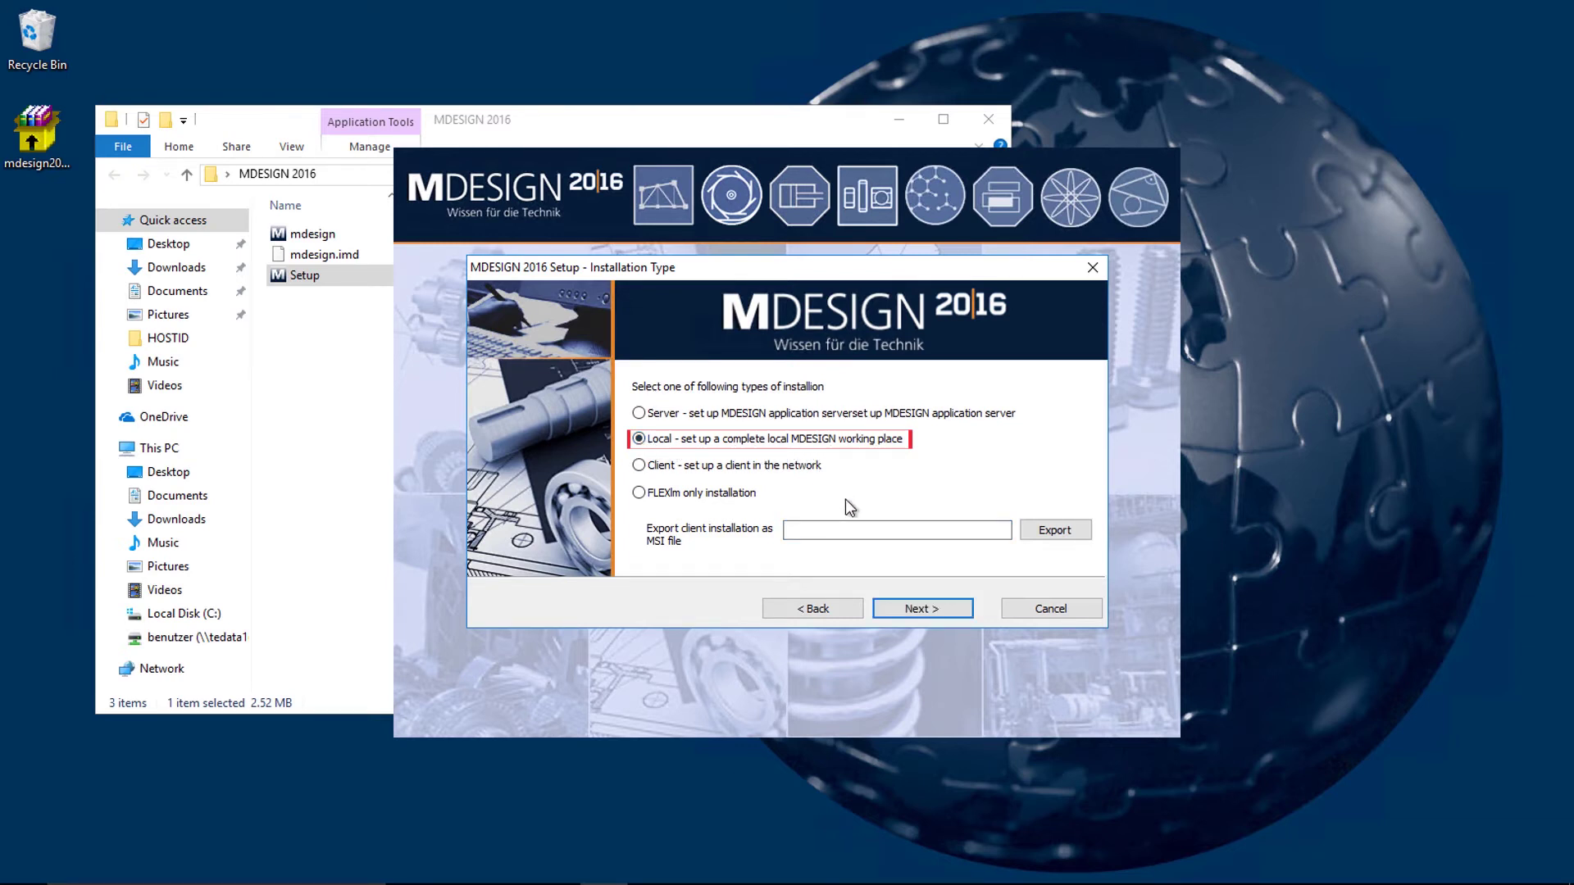
click(891, 605)
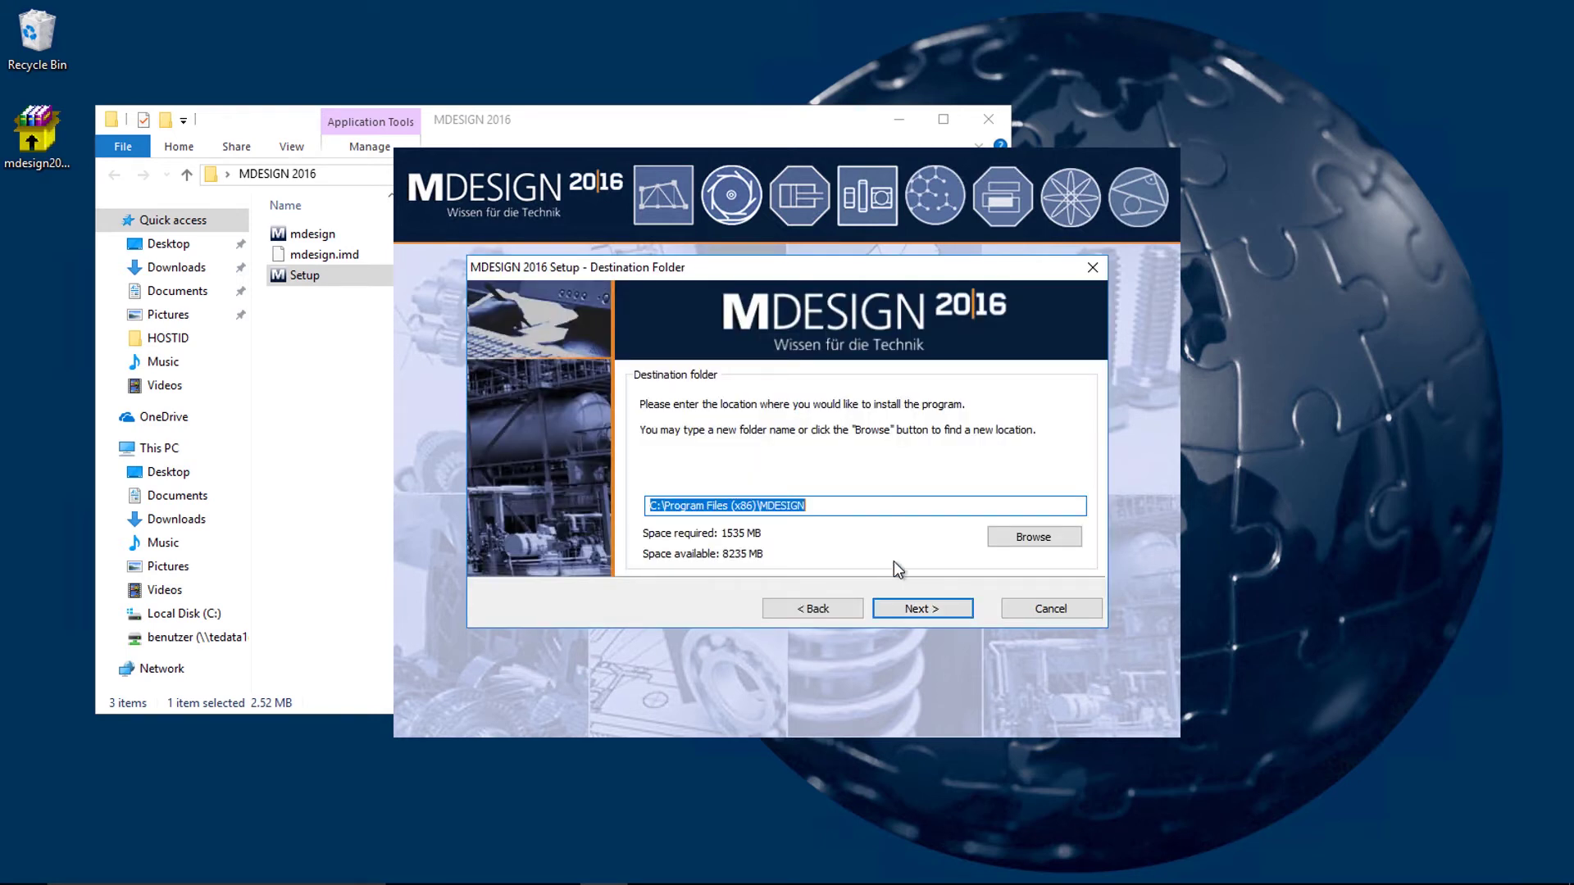
Step: Keep the default folder, select every MDESIGN 2016 library from mechanical to multibolt, and install
click(916, 611)
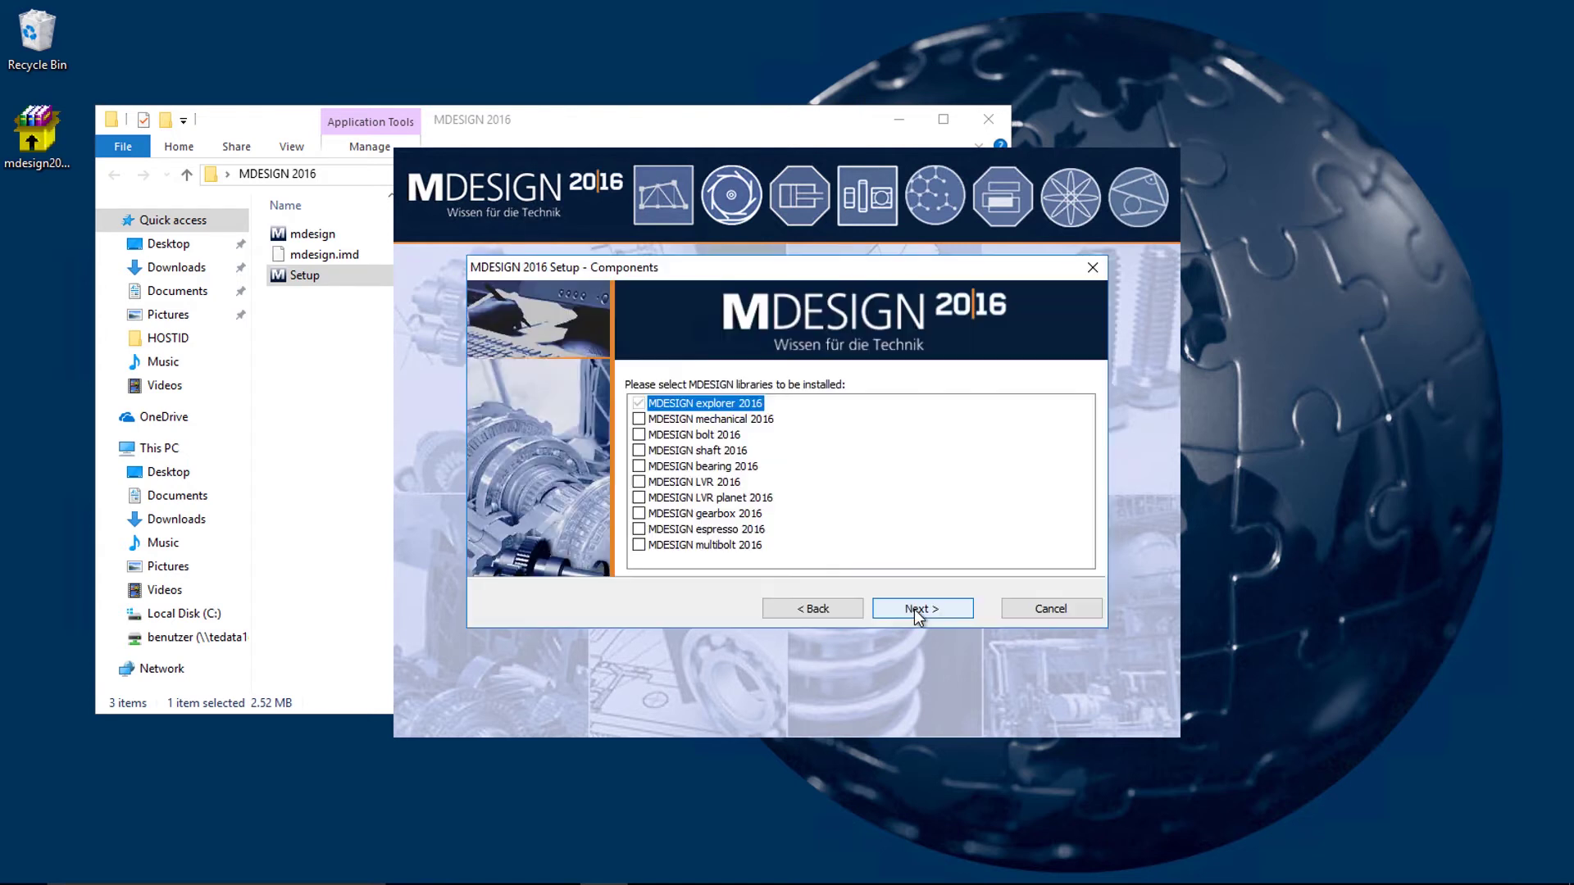
click(639, 419)
click(639, 435)
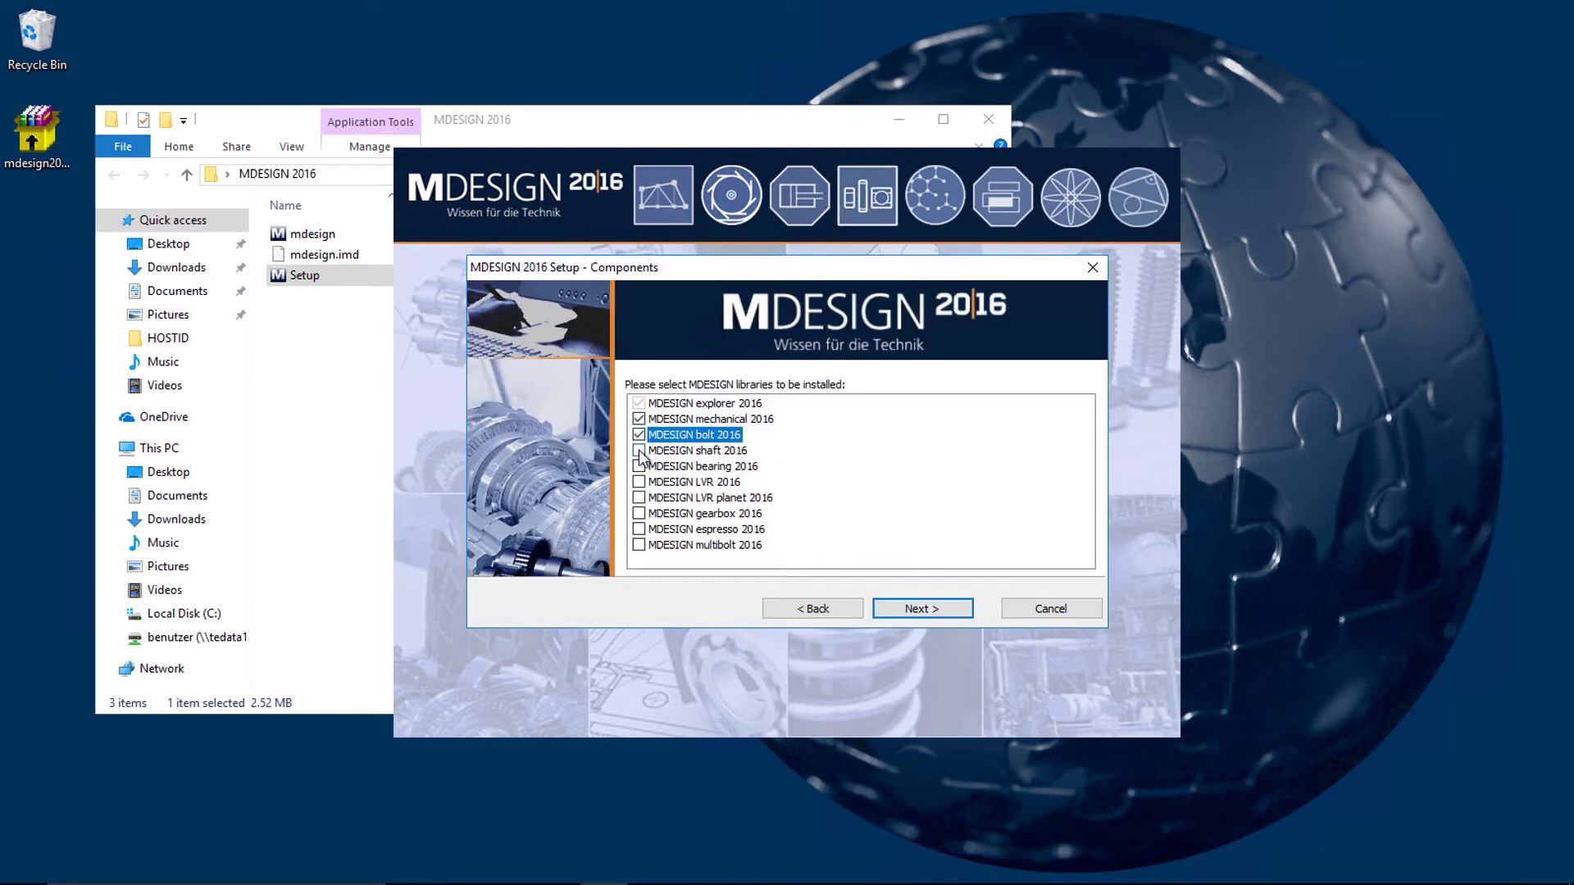
click(638, 450)
click(639, 466)
click(639, 482)
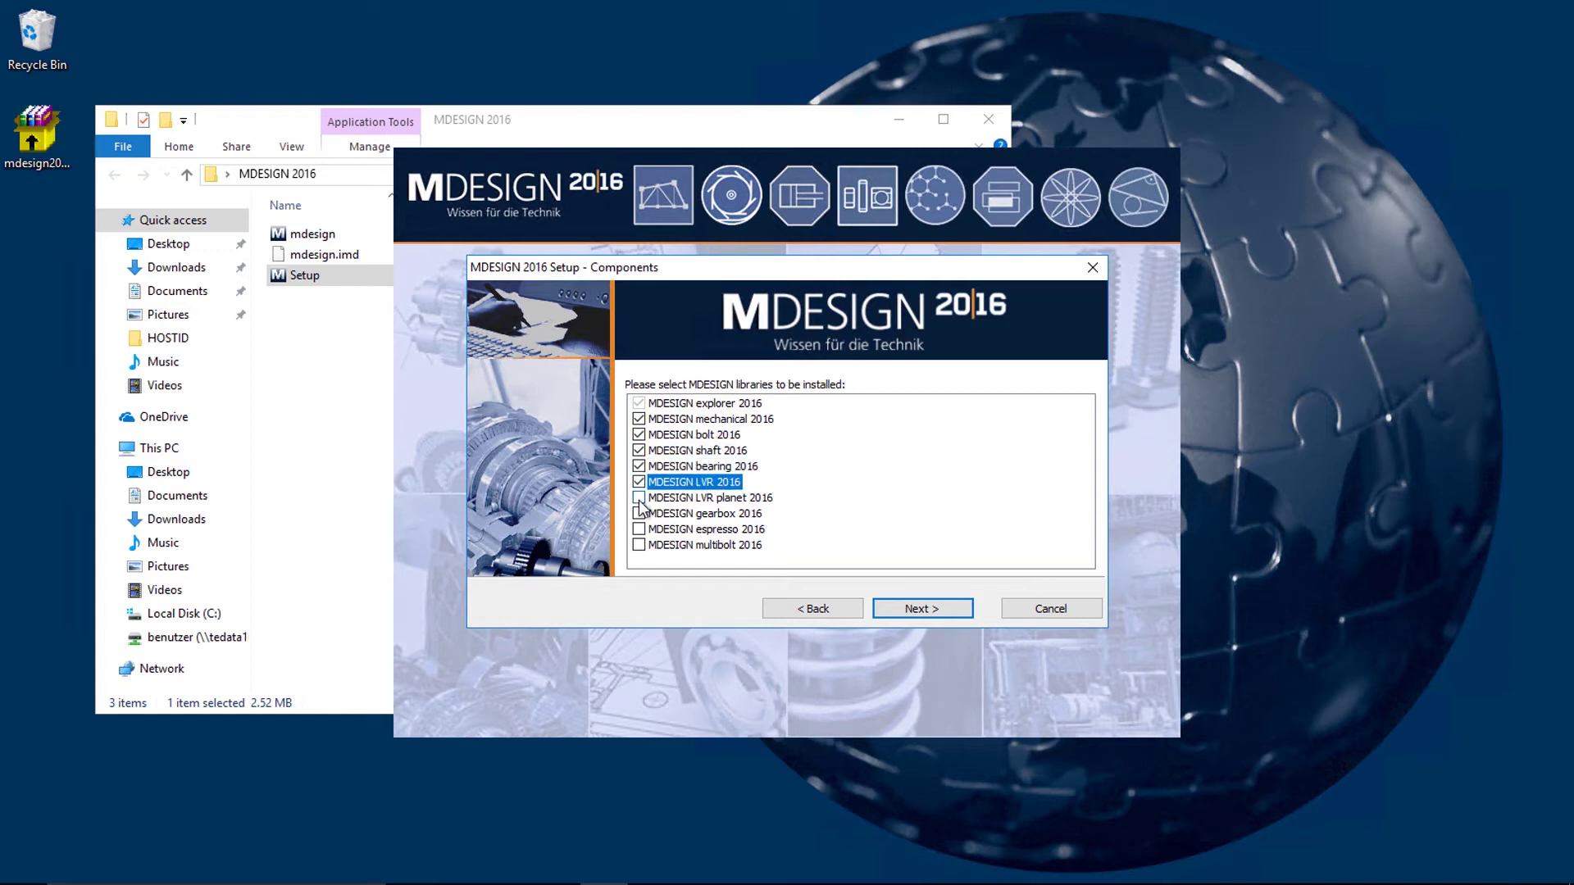
click(639, 497)
click(639, 514)
click(638, 528)
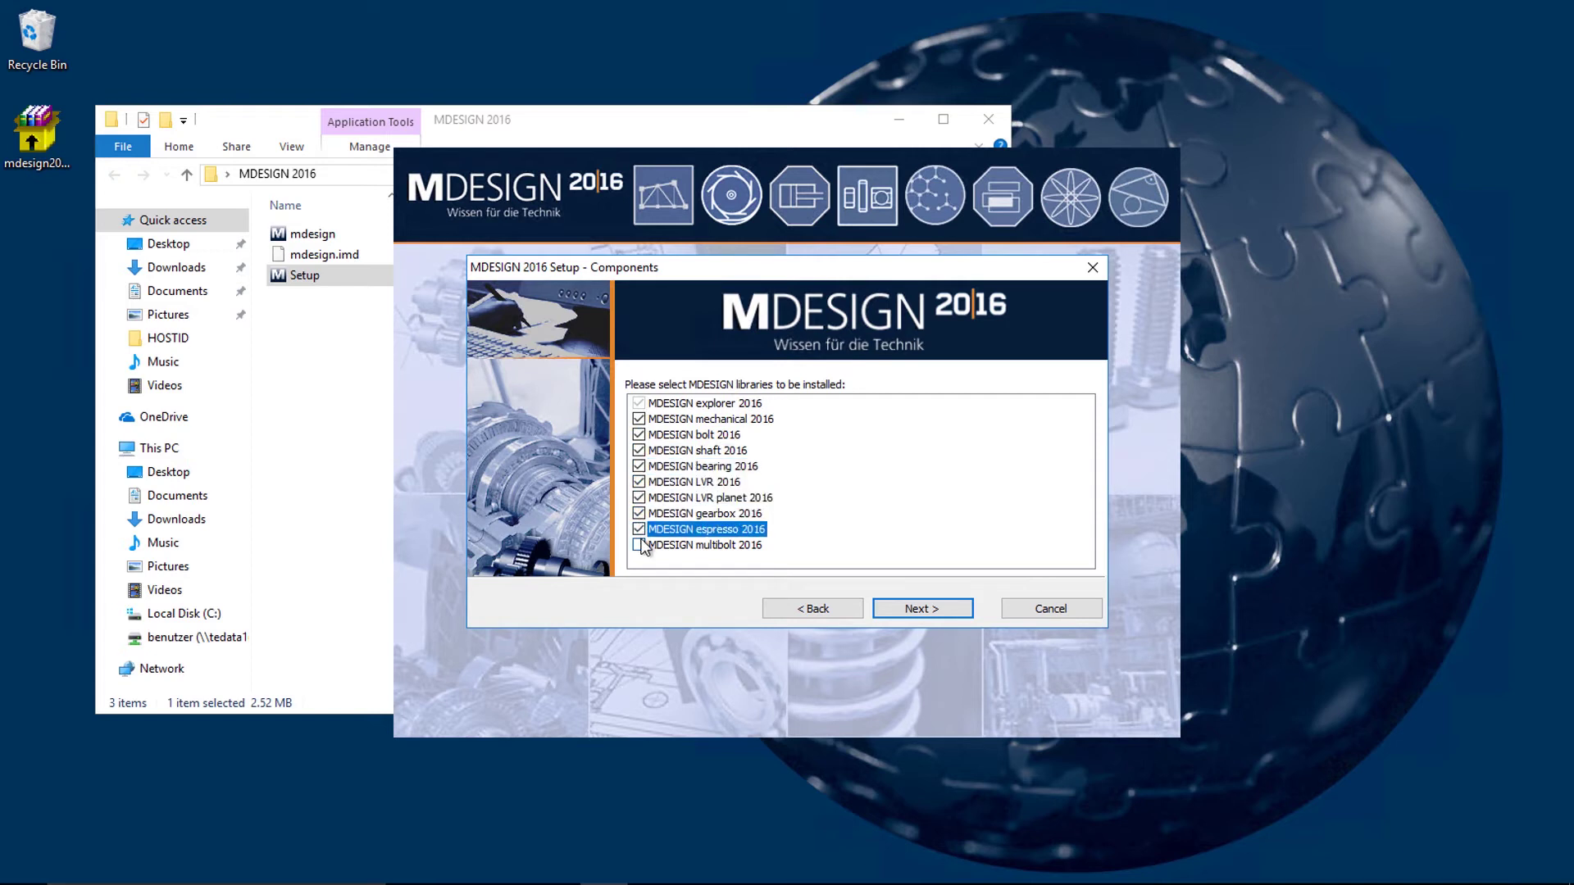
click(640, 545)
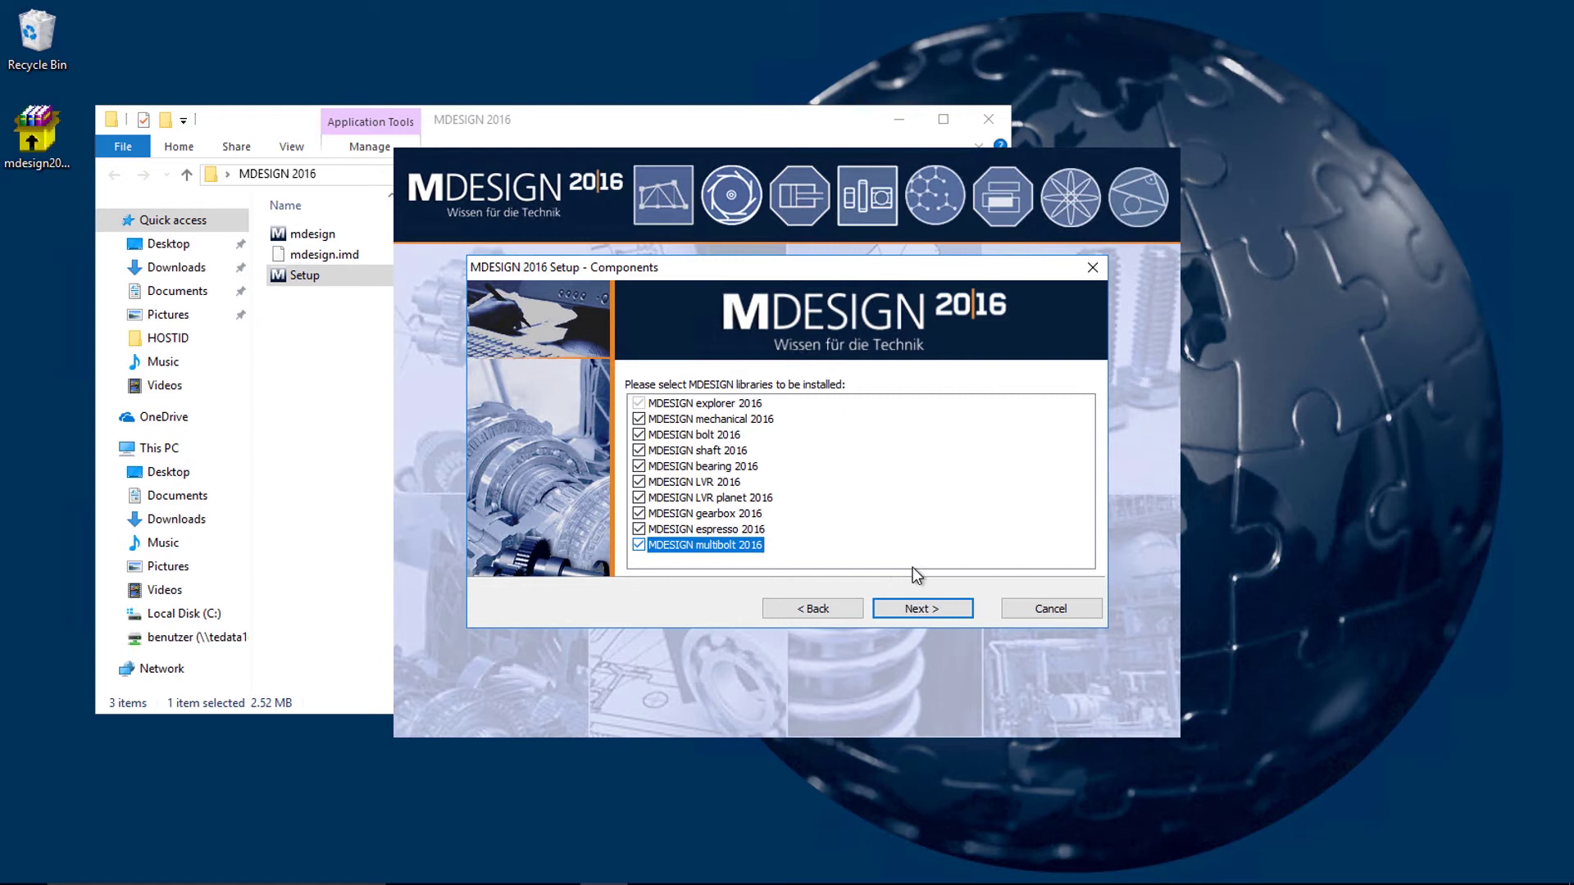
click(910, 609)
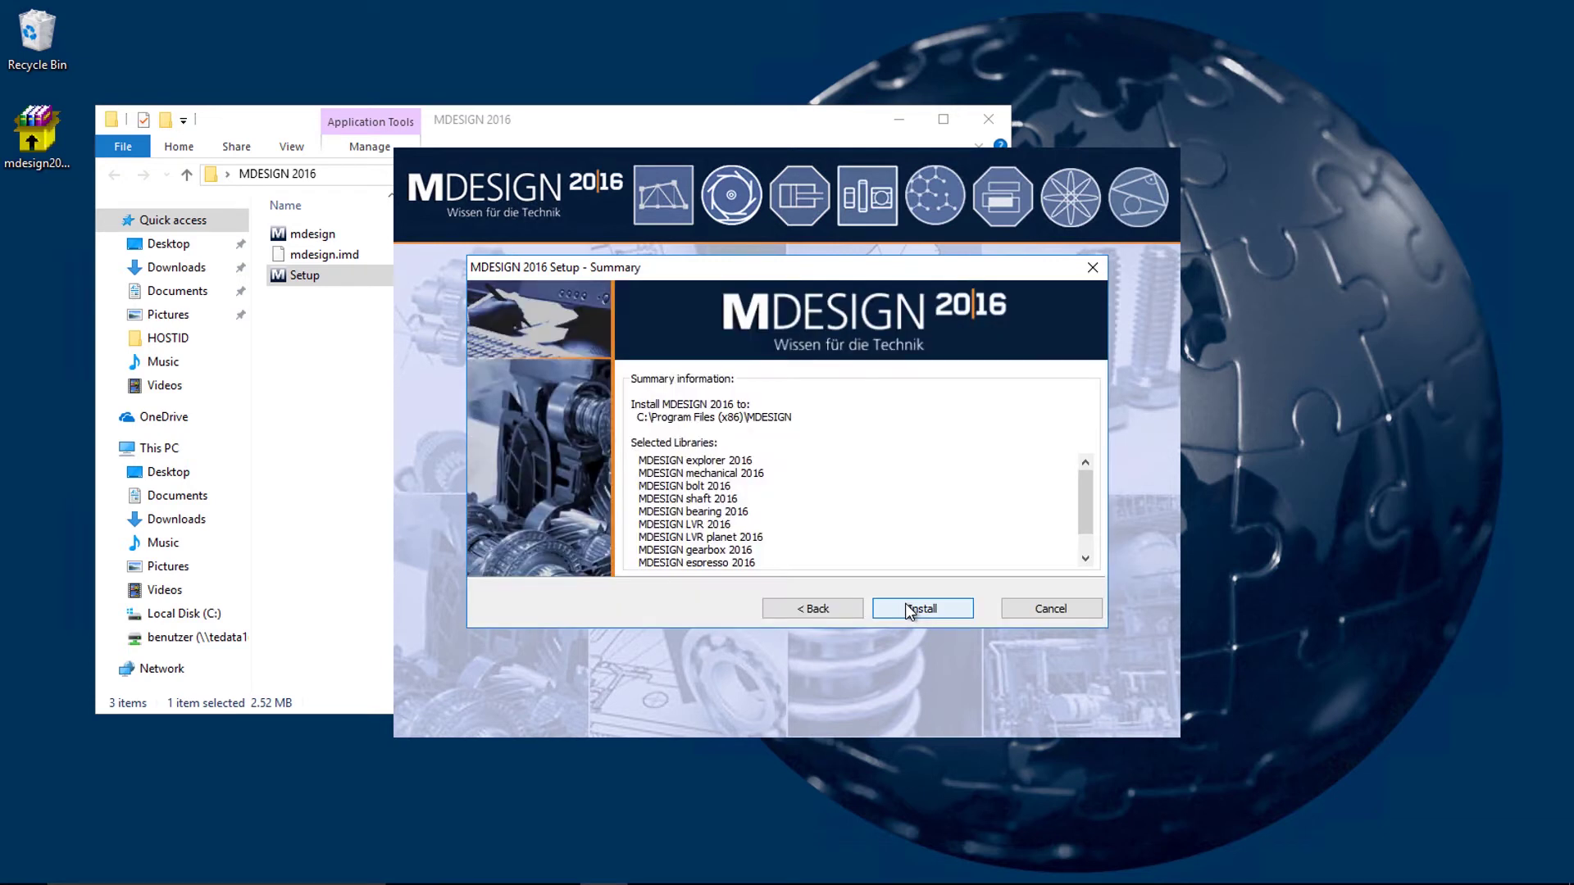
click(907, 607)
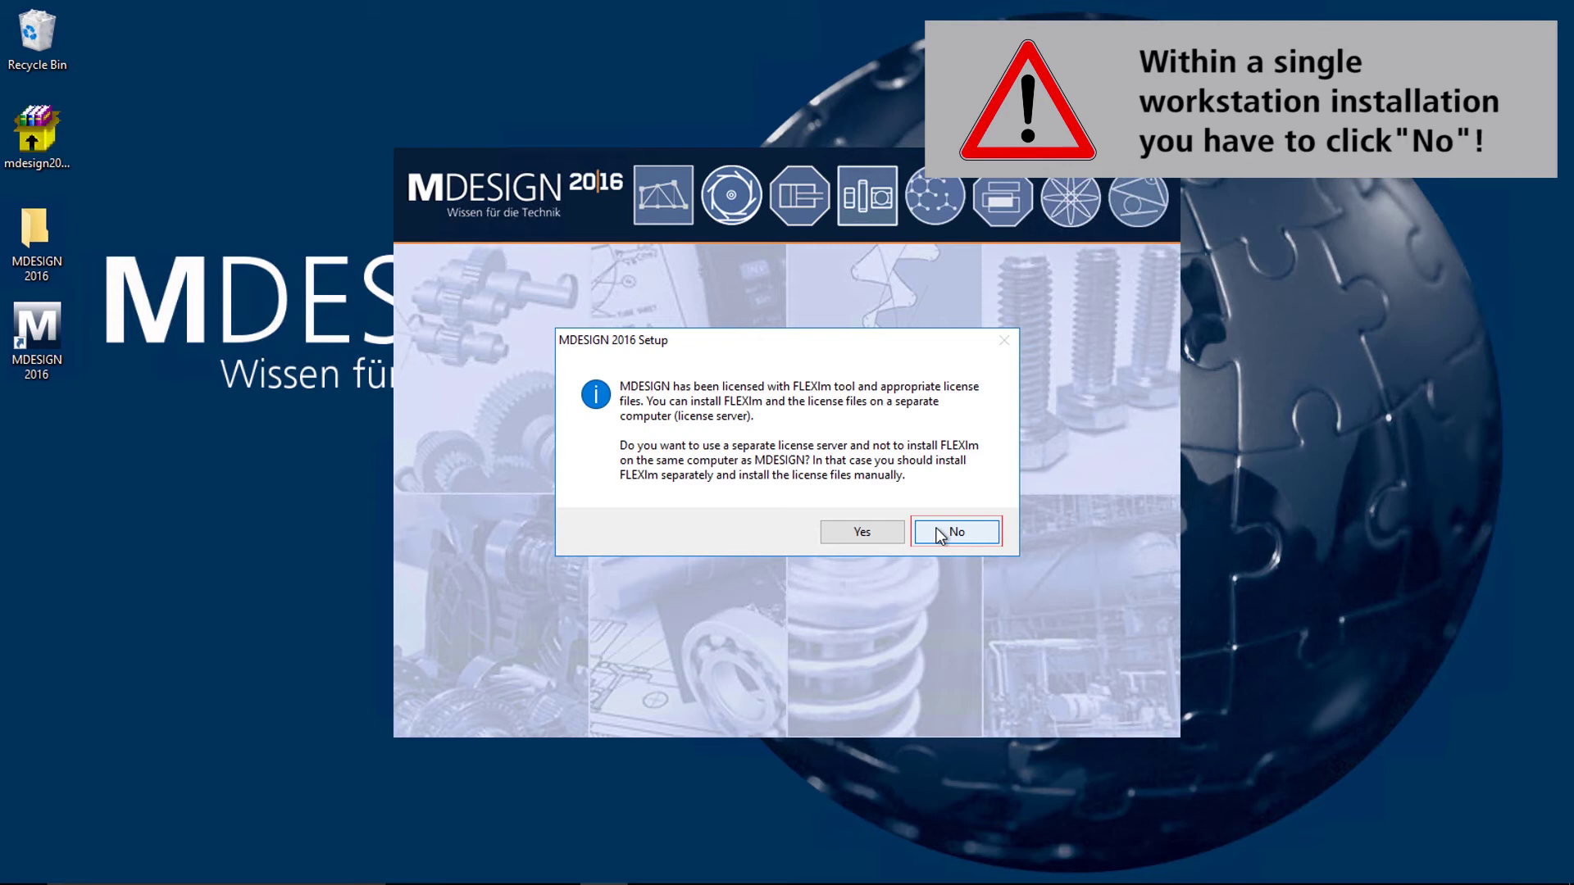
Step: Decline a separate license server and install FLEXlm into C:\Program Files (x86)\FLEXlm
click(940, 533)
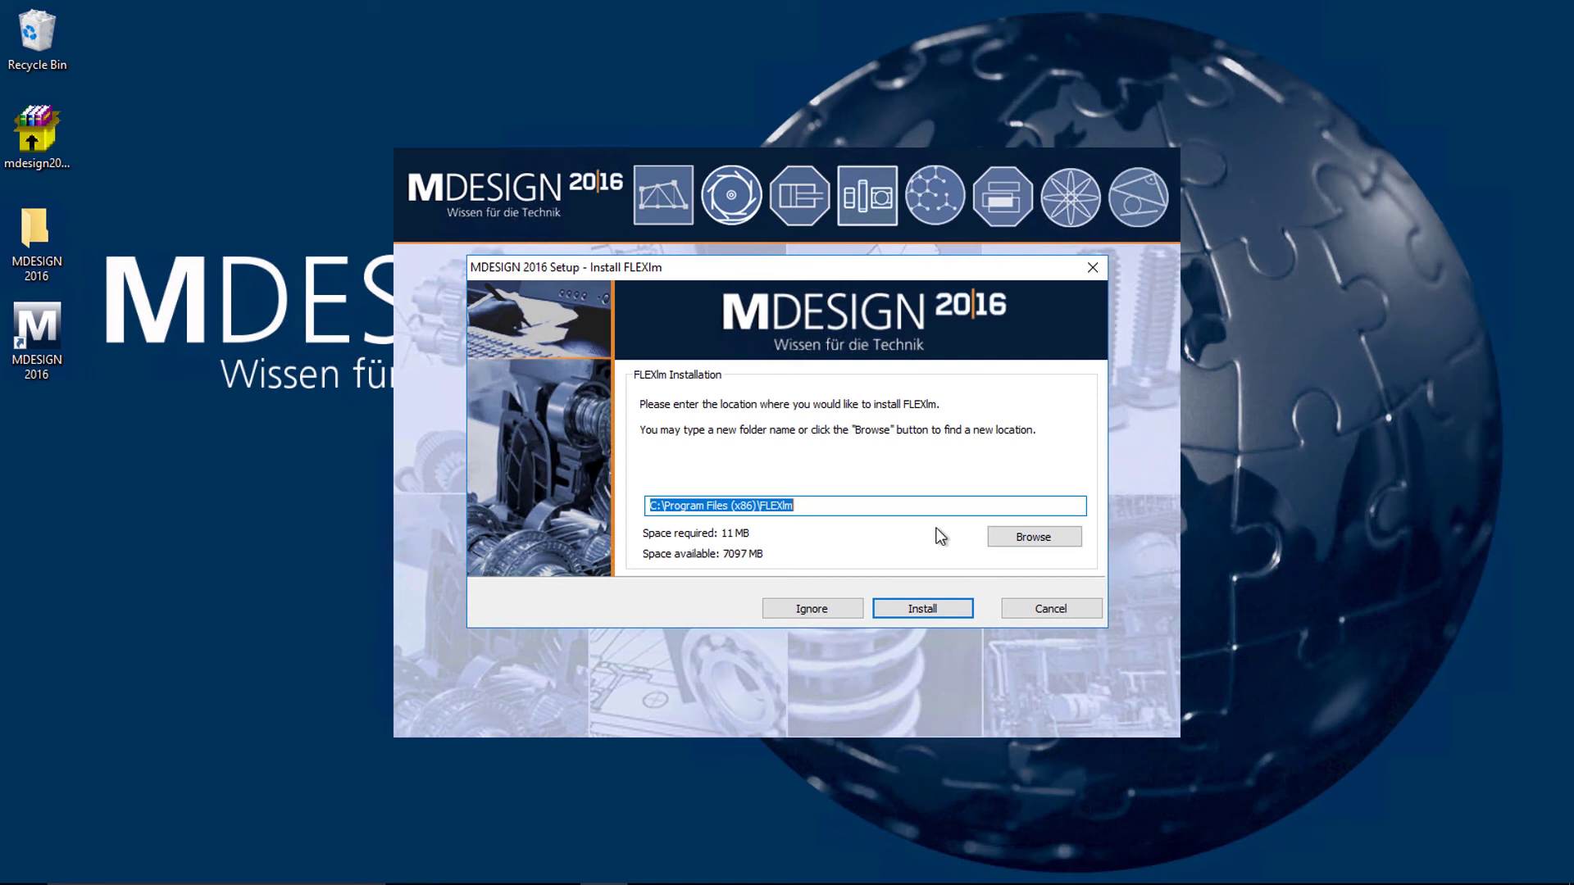
click(933, 607)
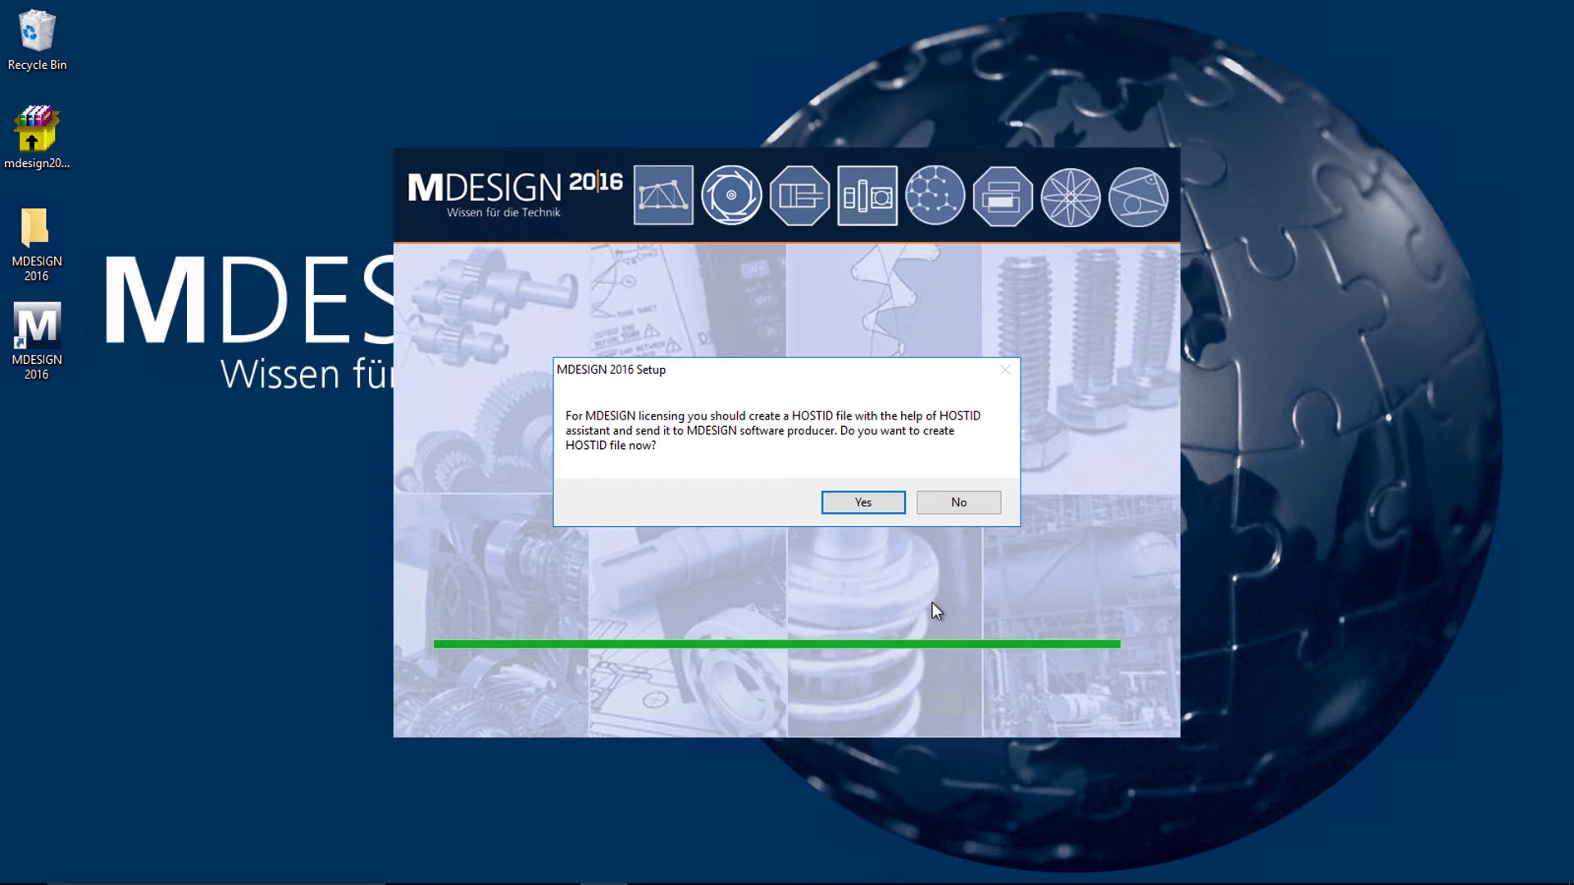
Step: Agree to create a HOSTID file and enter the company name and street address
click(884, 510)
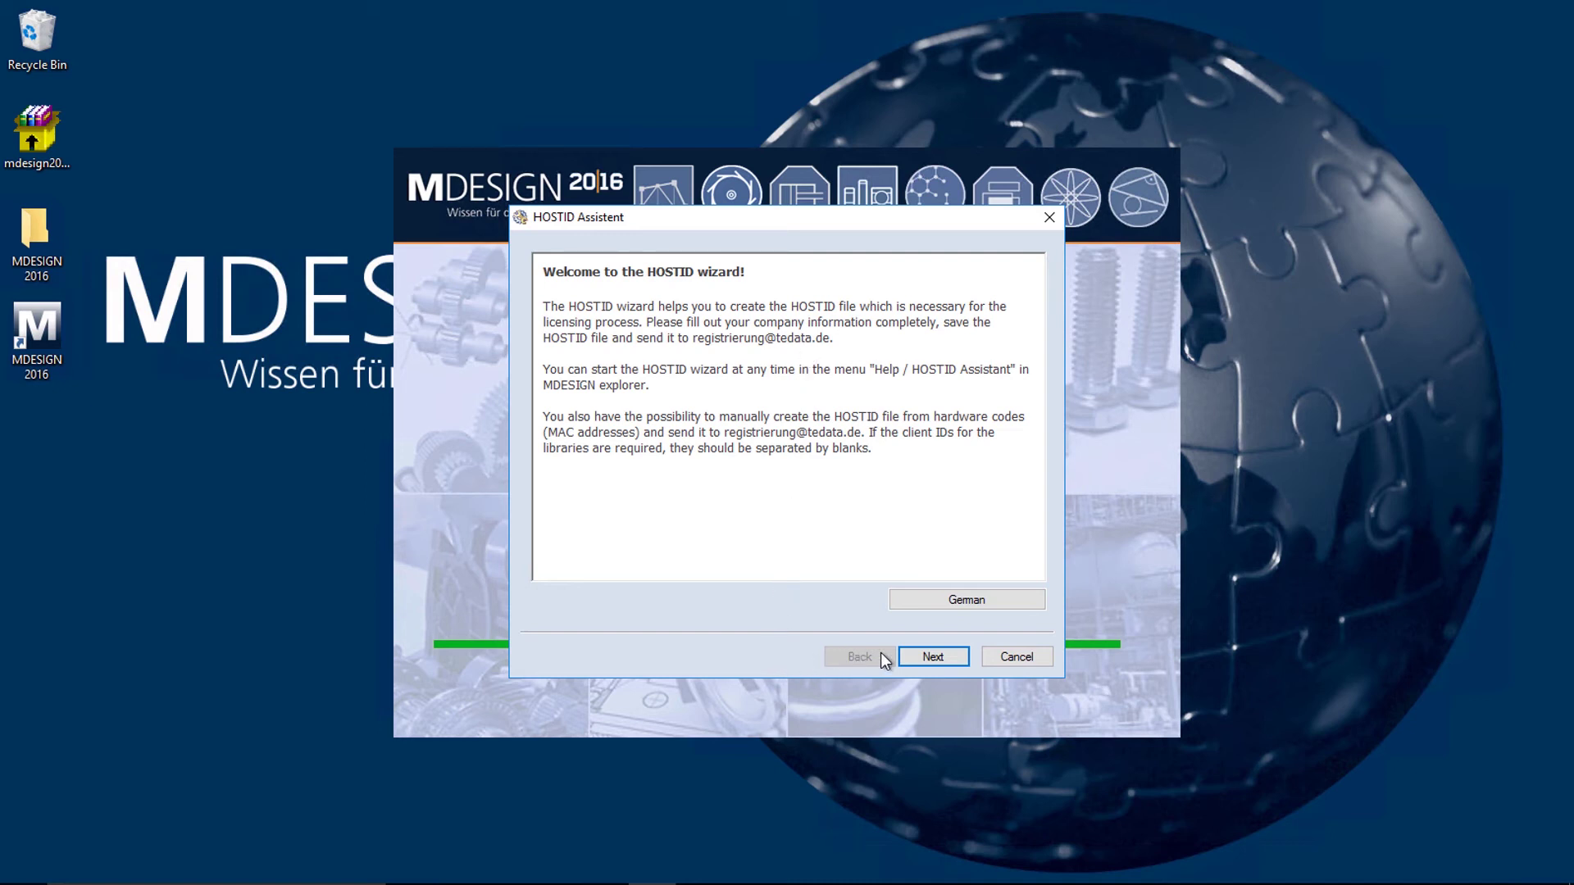
click(933, 657)
click(710, 257)
text(Joh)
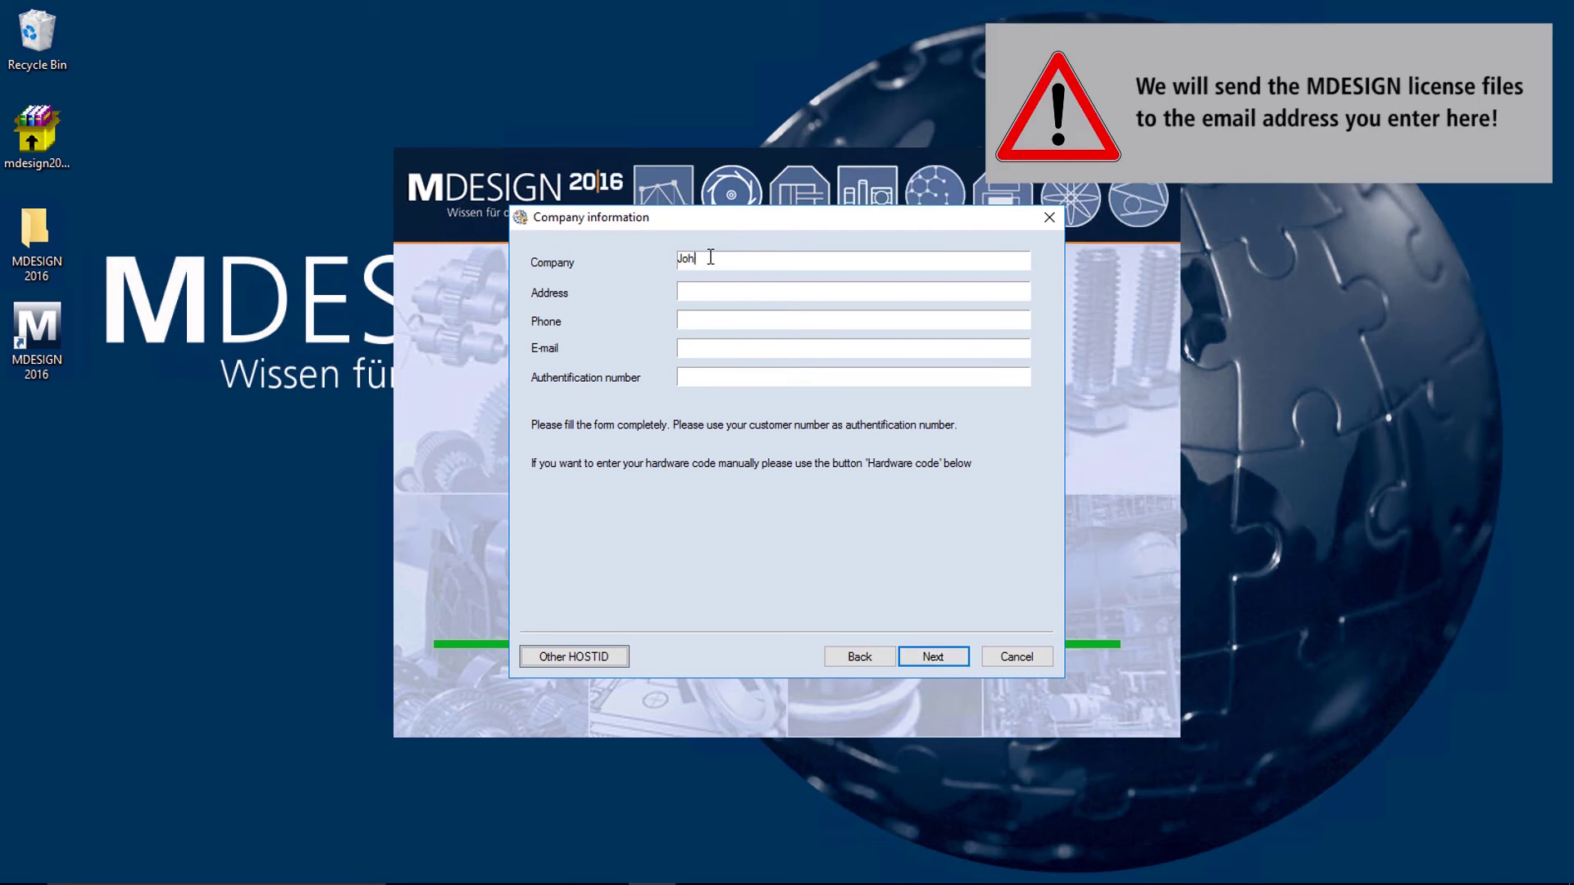
text(n Doe)
click(740, 296)
text(City Street)
Step: Fill in the company's phone number, e-mail address and authentication number
click(741, 320)
click(730, 351)
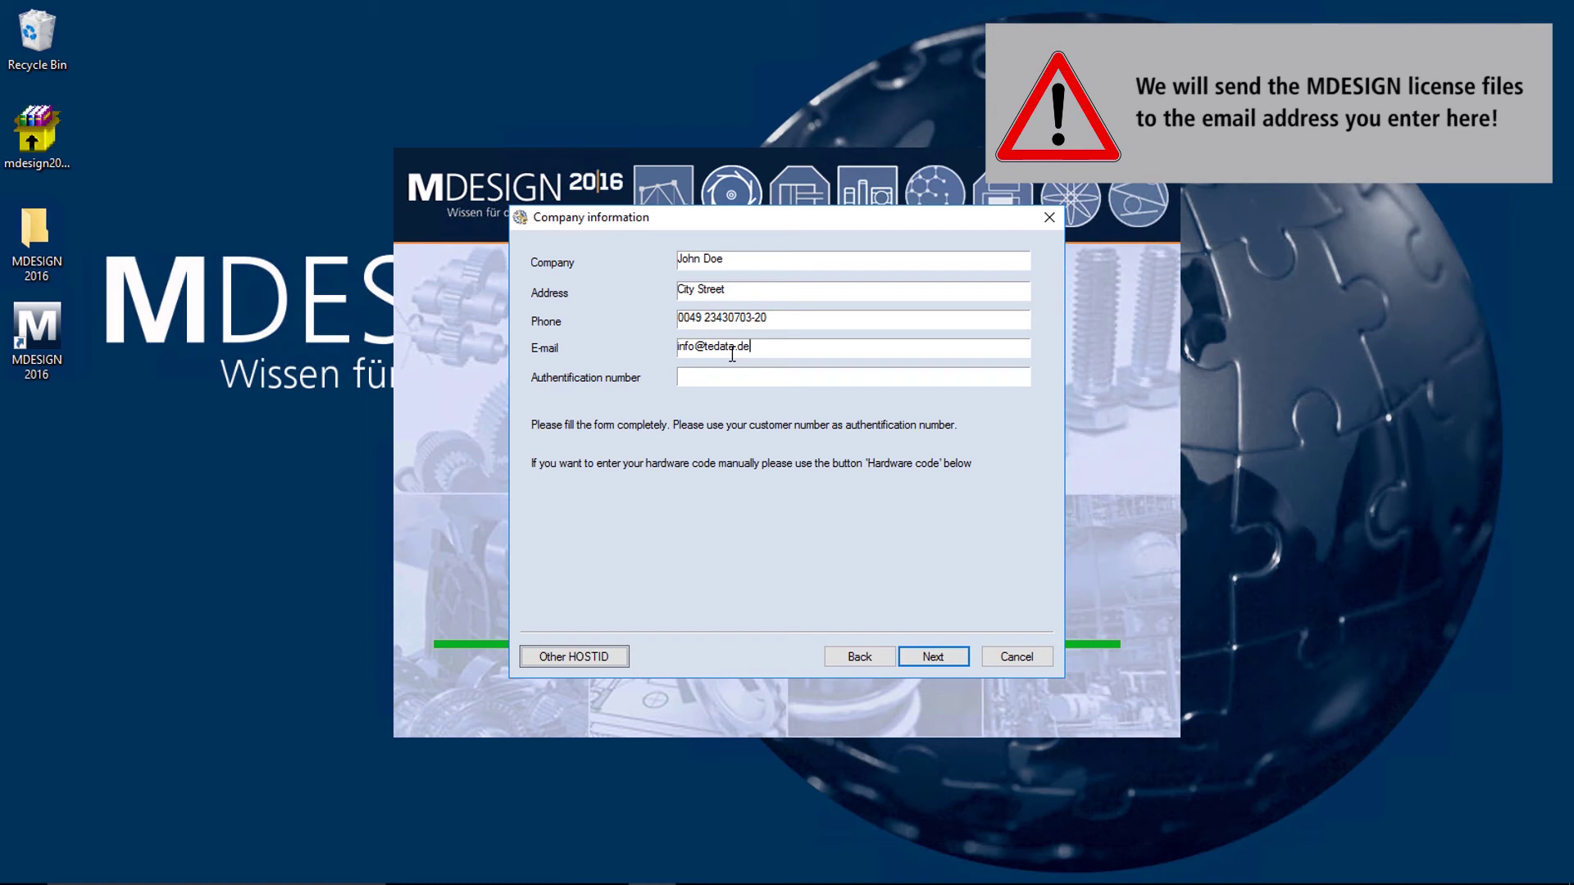
click(720, 378)
text(1234)
Step: Confirm the company details, save the HOSTID license request file, and close the confirmation
click(924, 665)
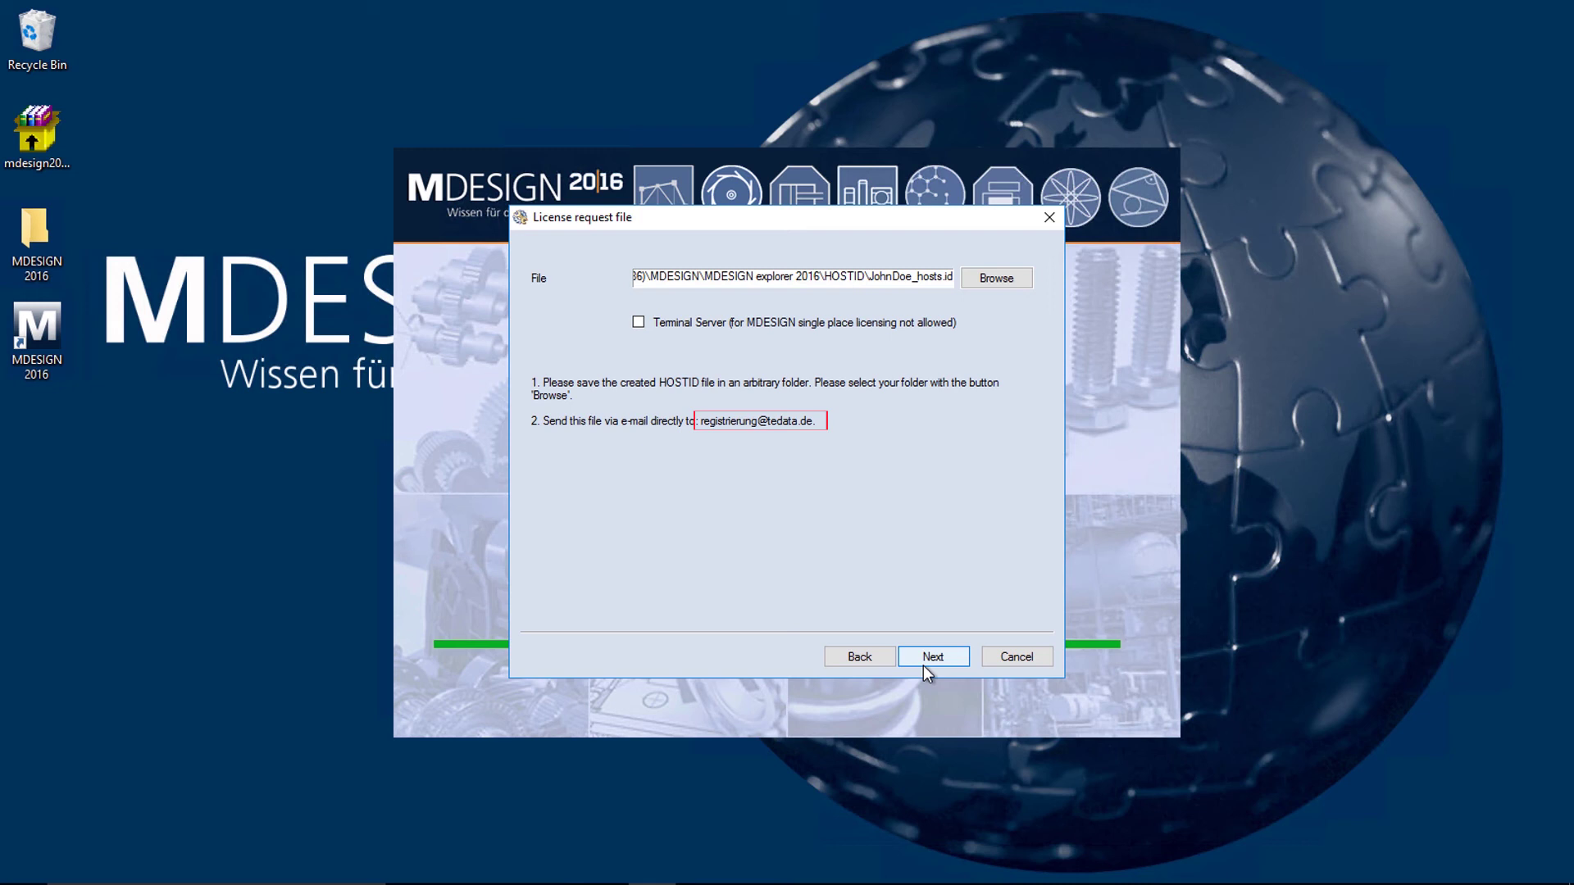
click(923, 664)
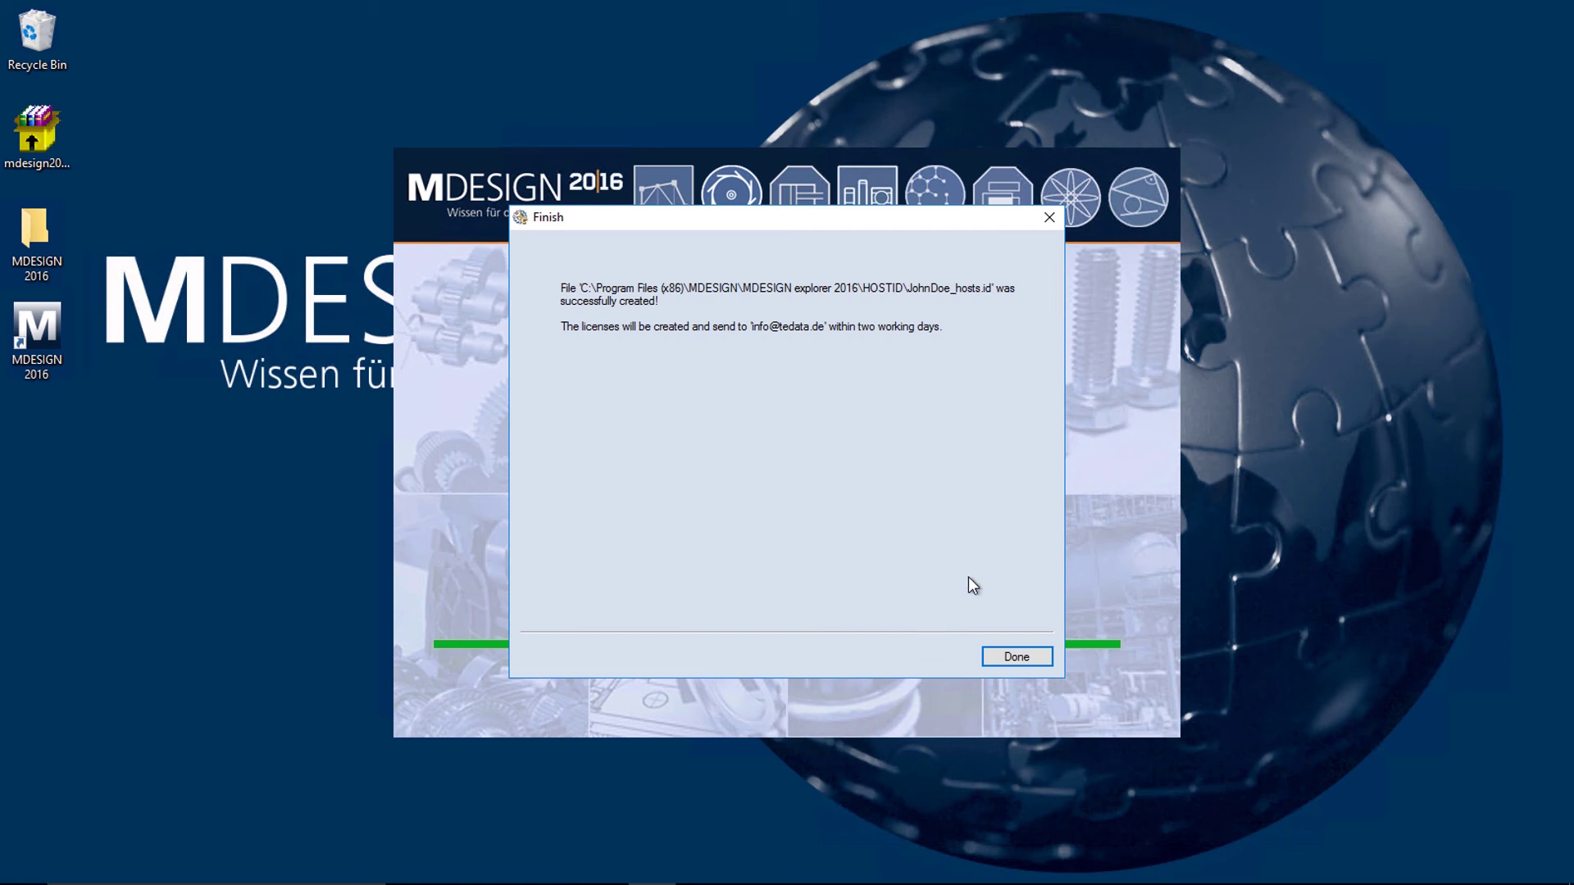
click(1011, 658)
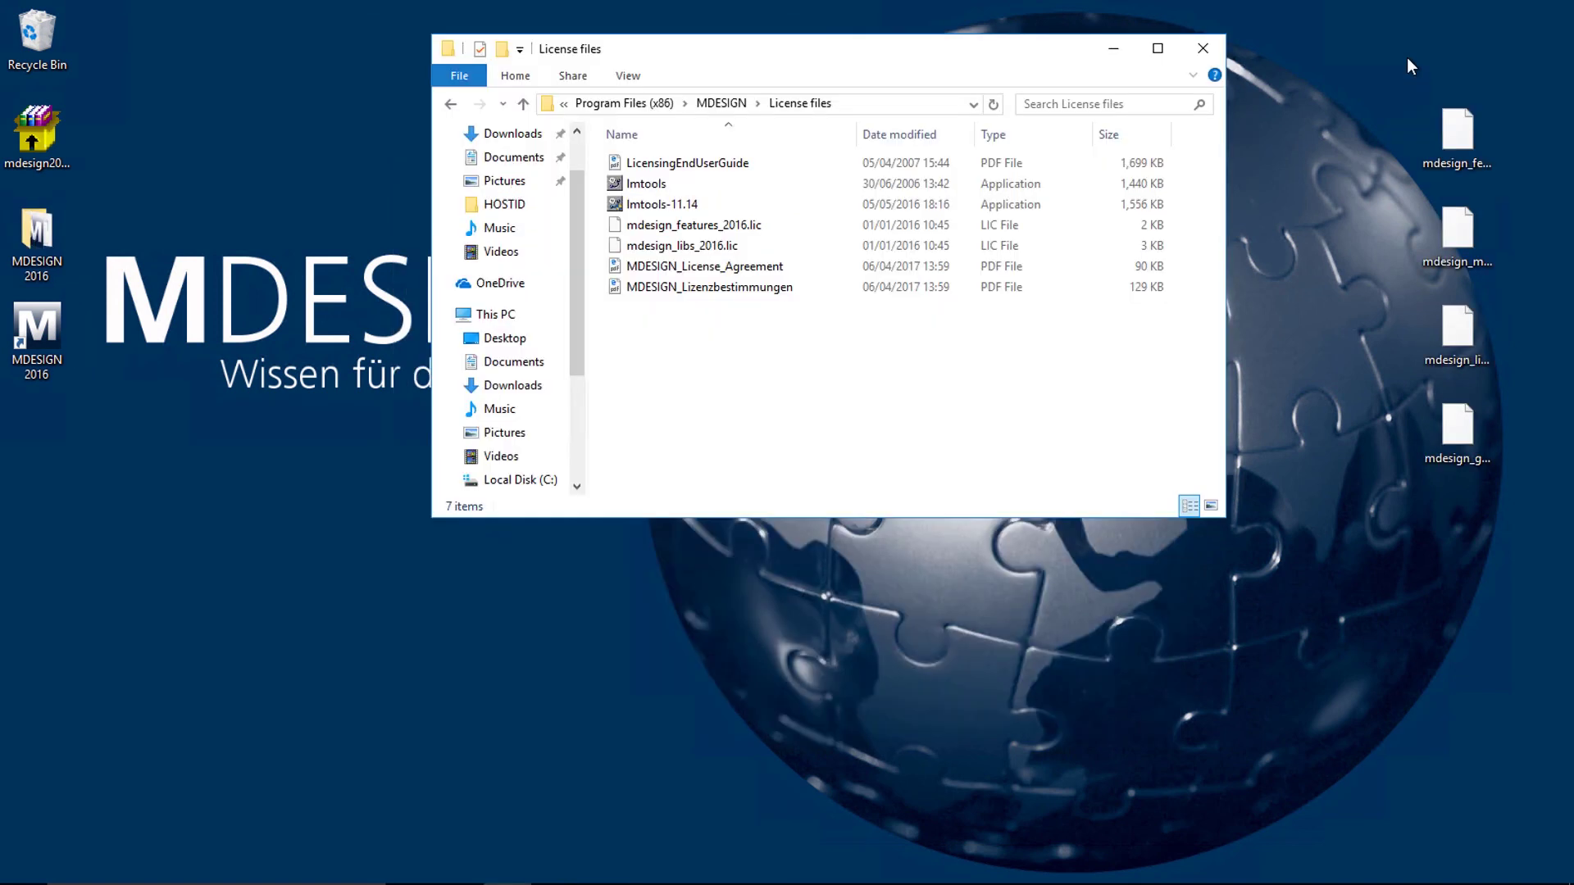
Step: Cut the four desktop .lic files and paste them into License files, replacing existing copies
drag(1407, 57, 1502, 477)
right_click(1469, 426)
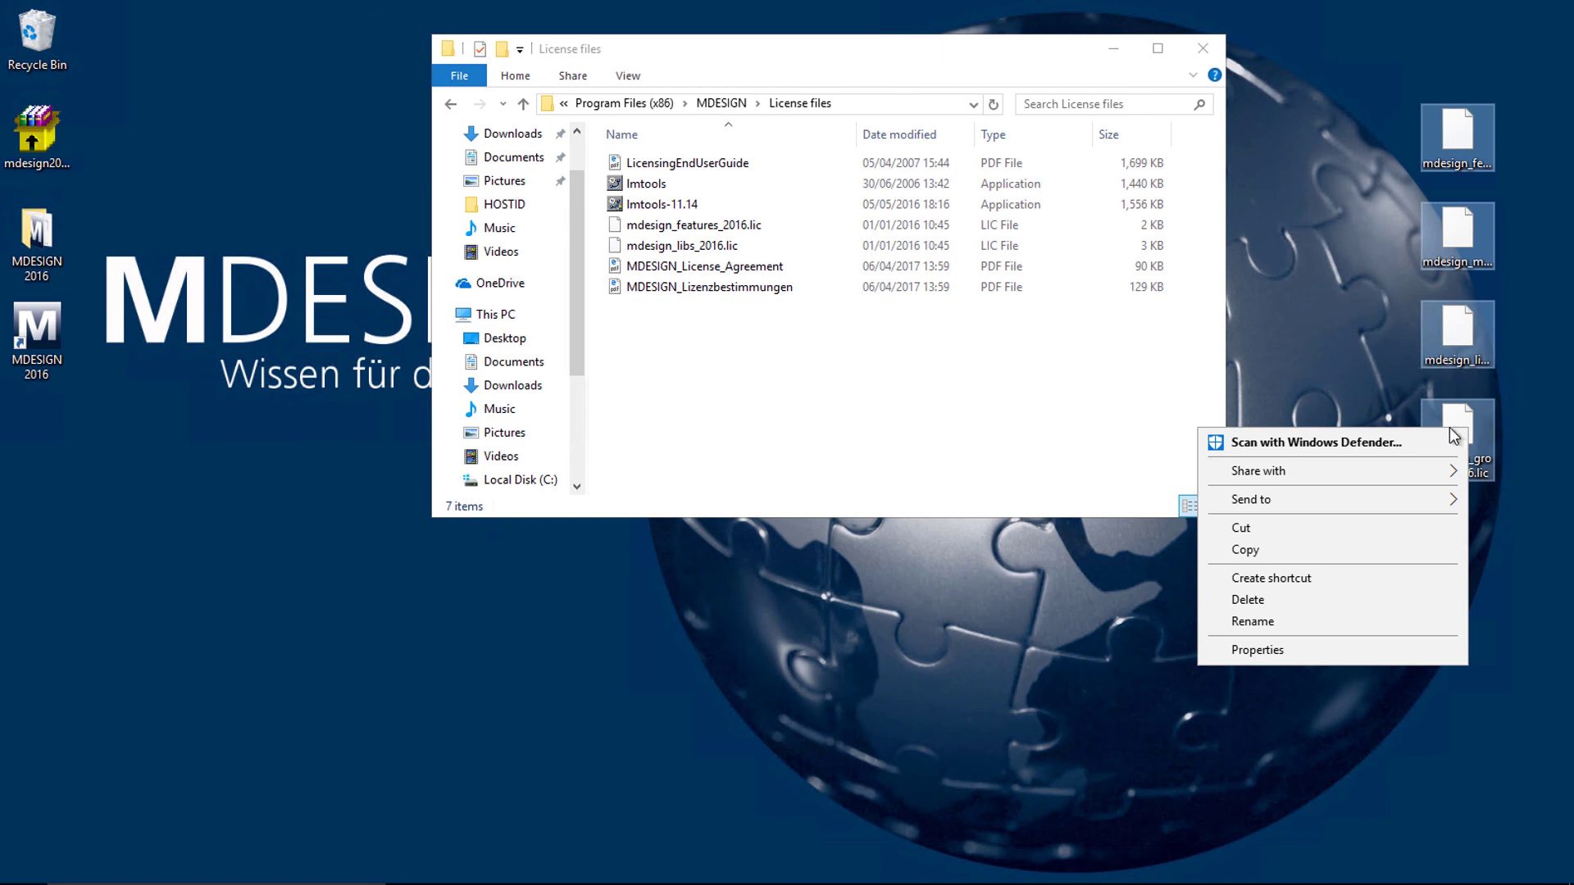
click(1365, 529)
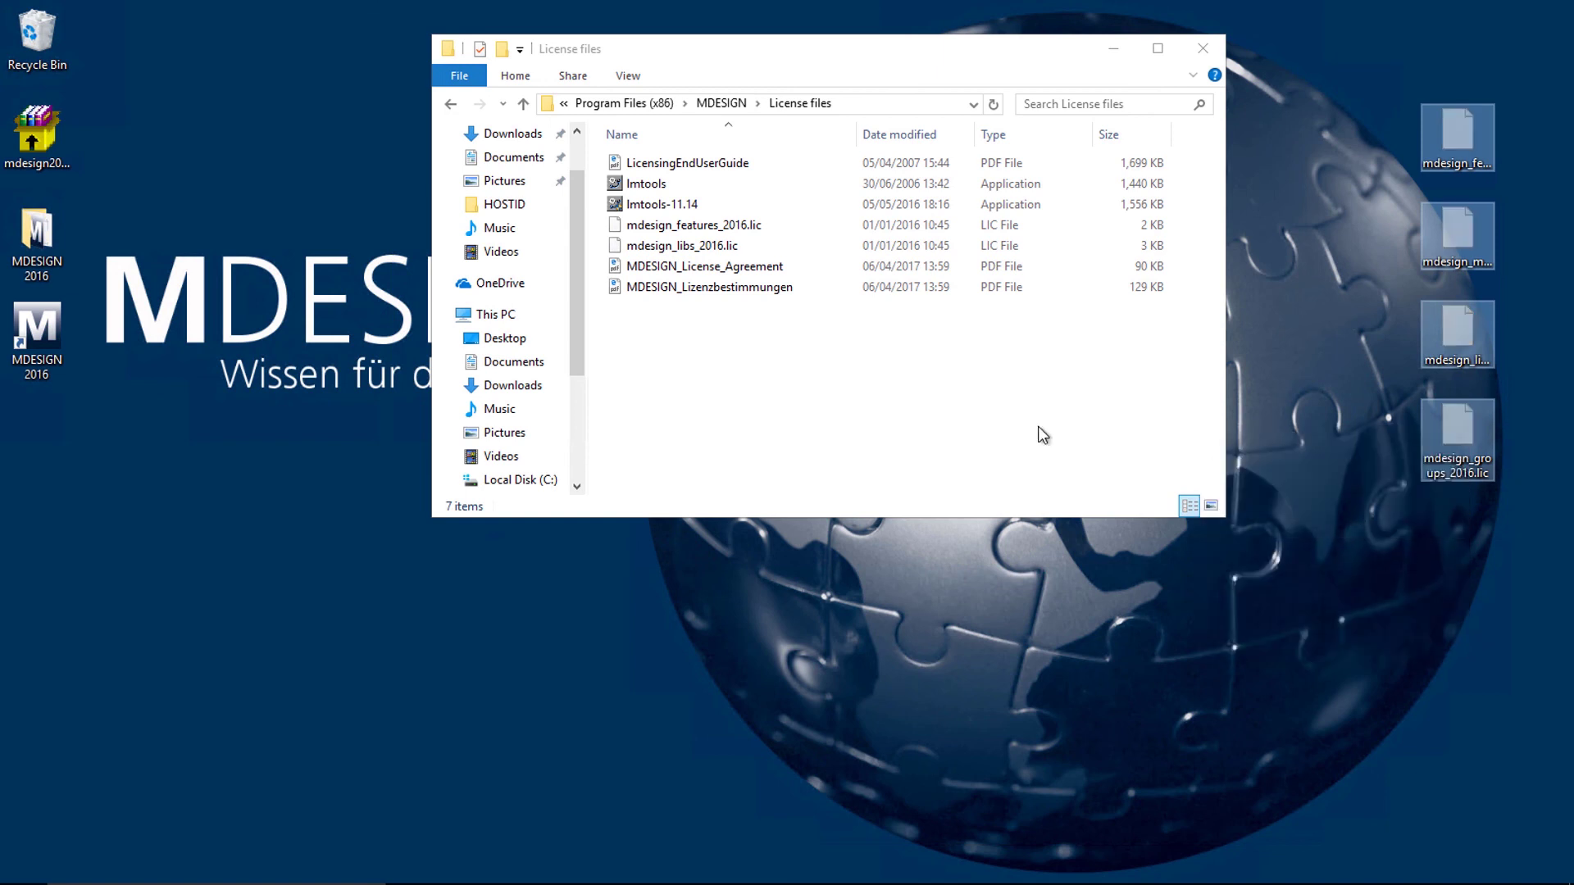
right_click(689, 329)
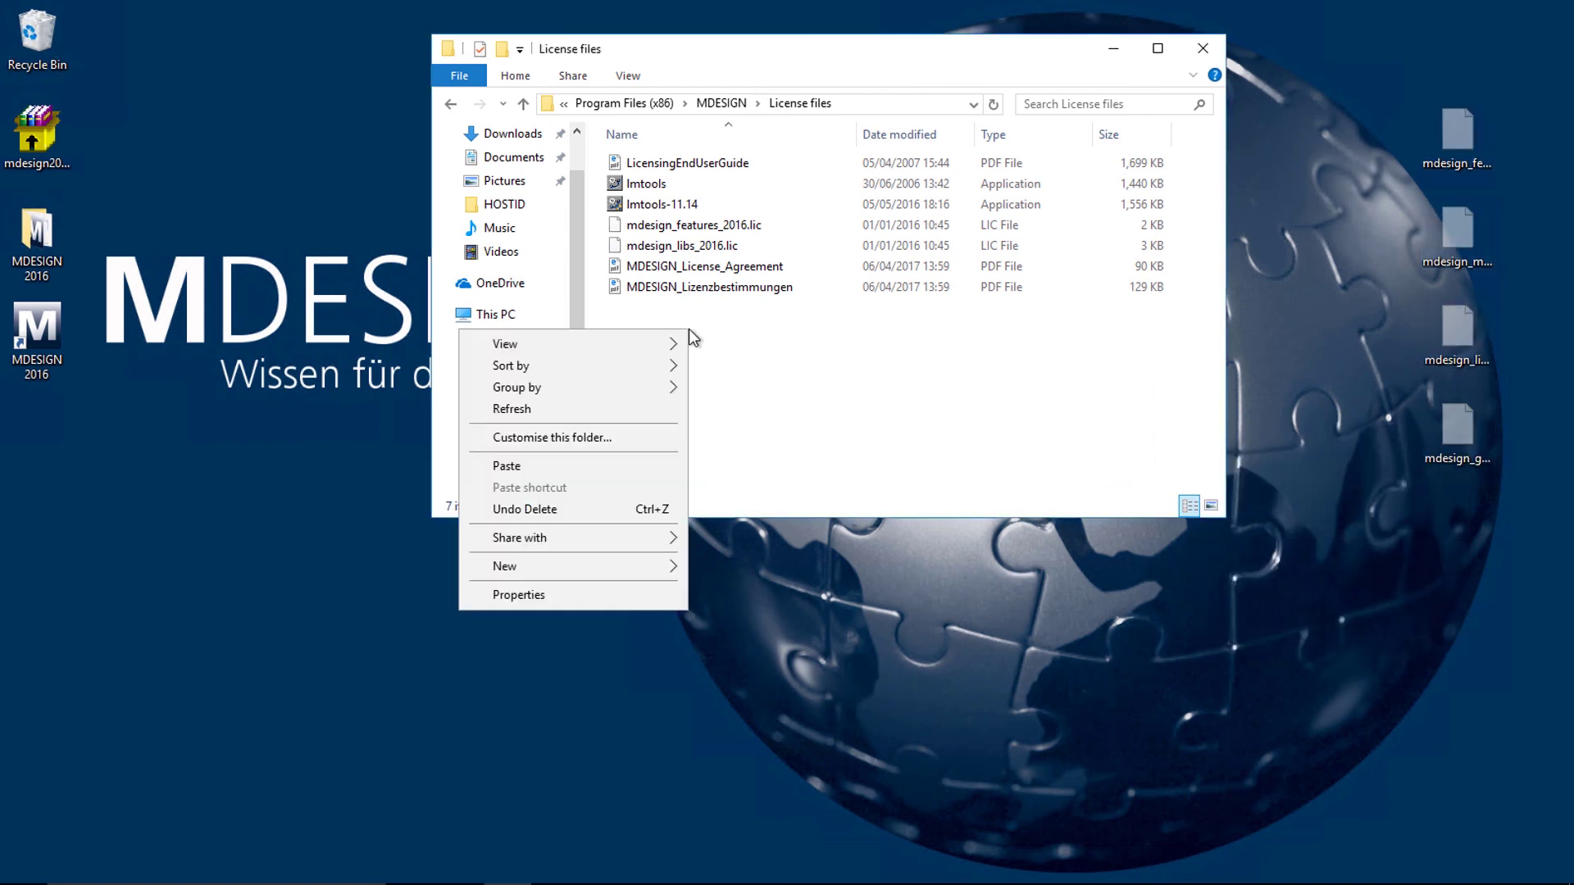
click(650, 467)
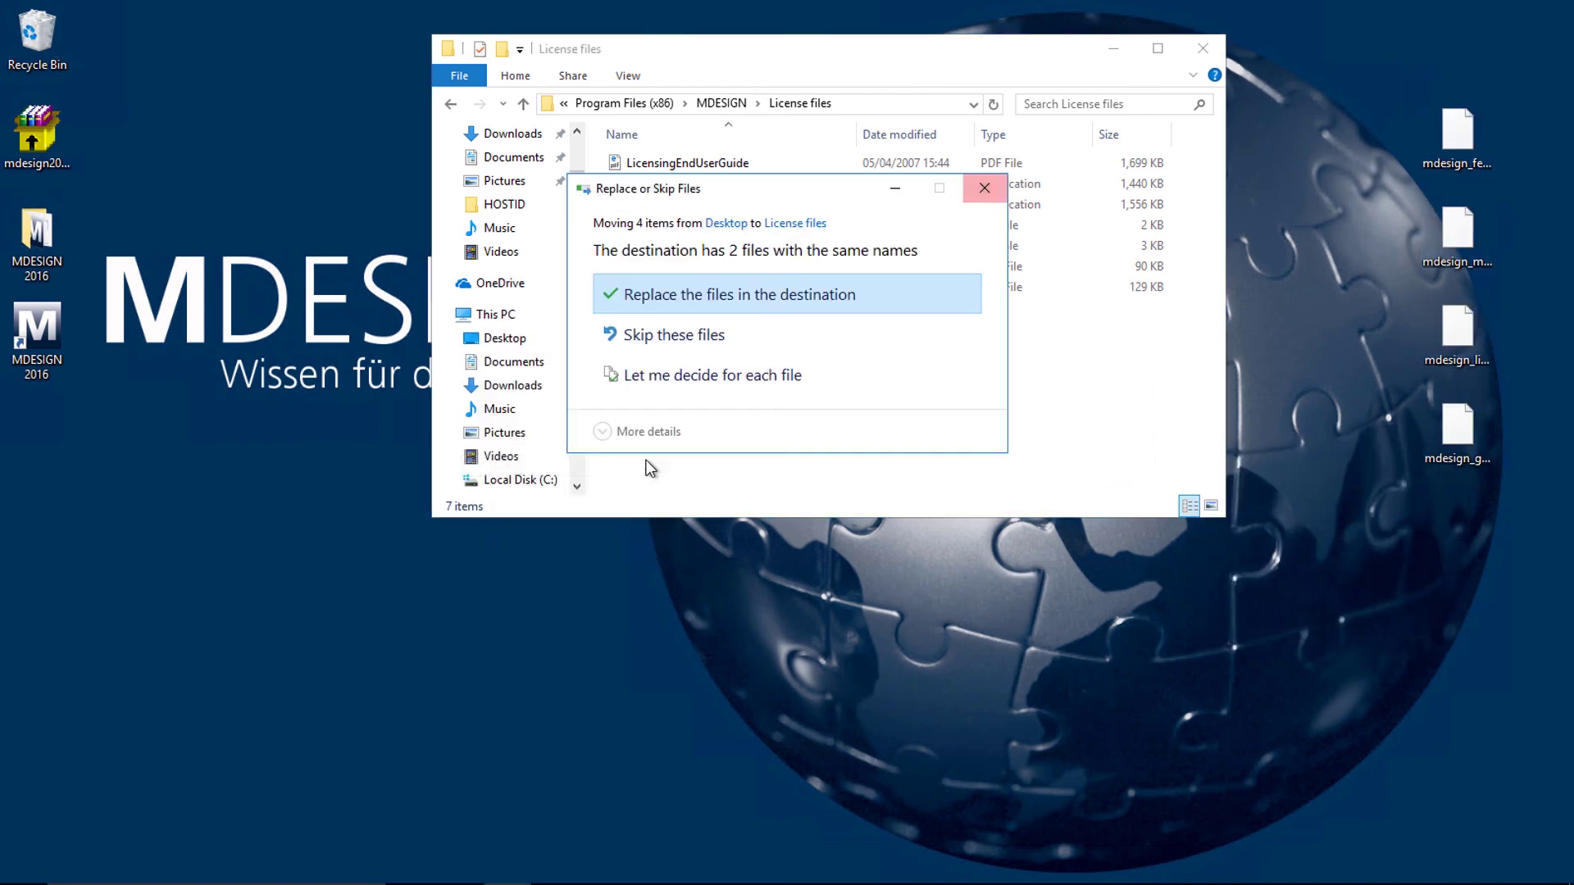
click(674, 306)
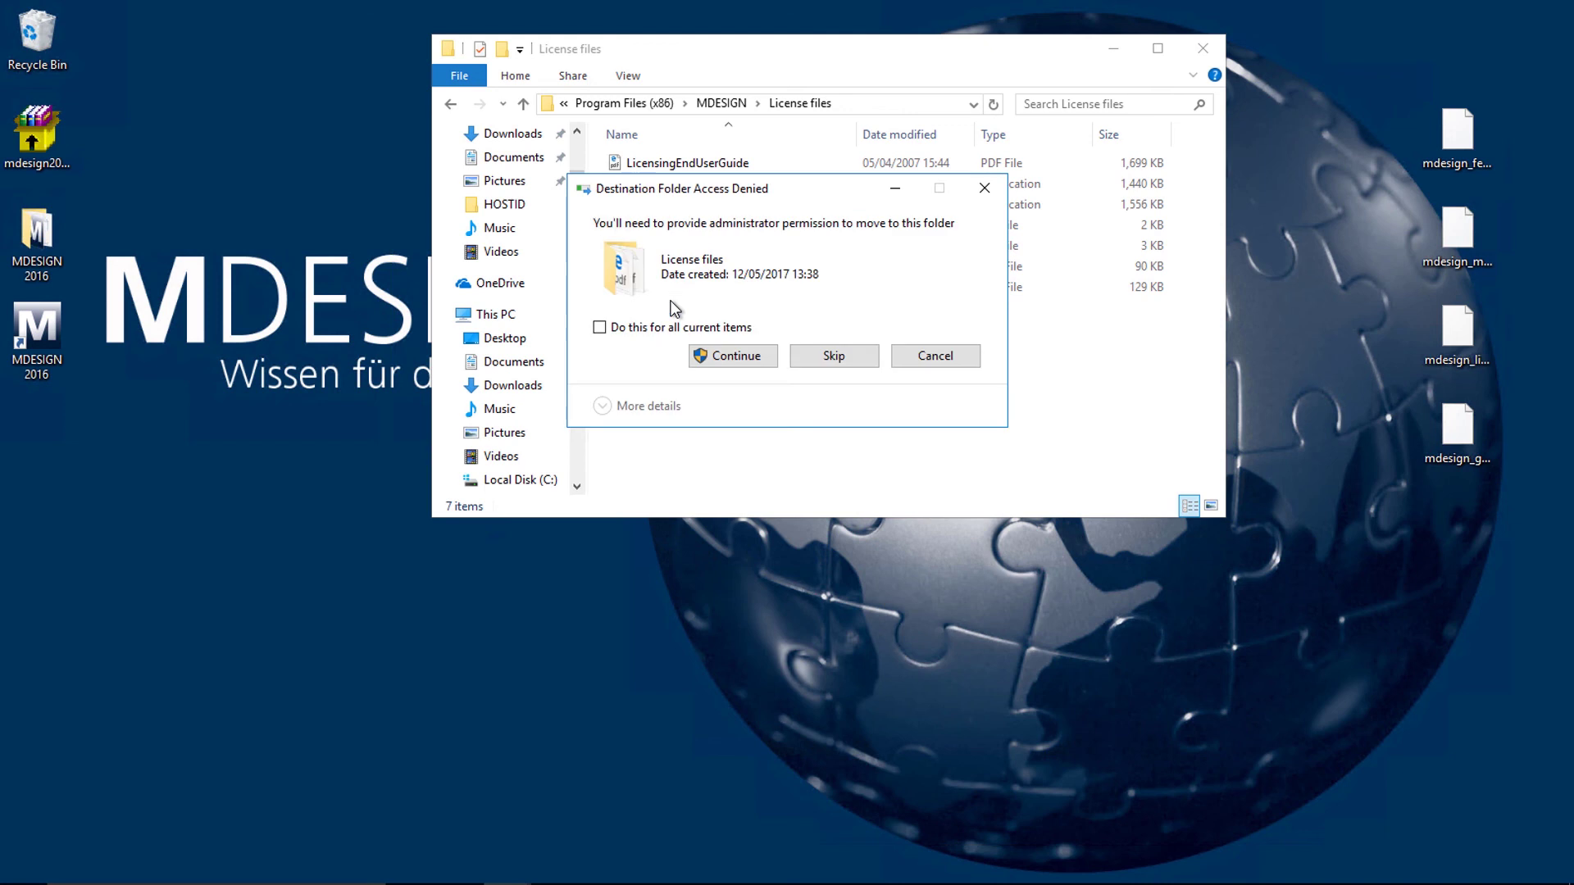
click(720, 354)
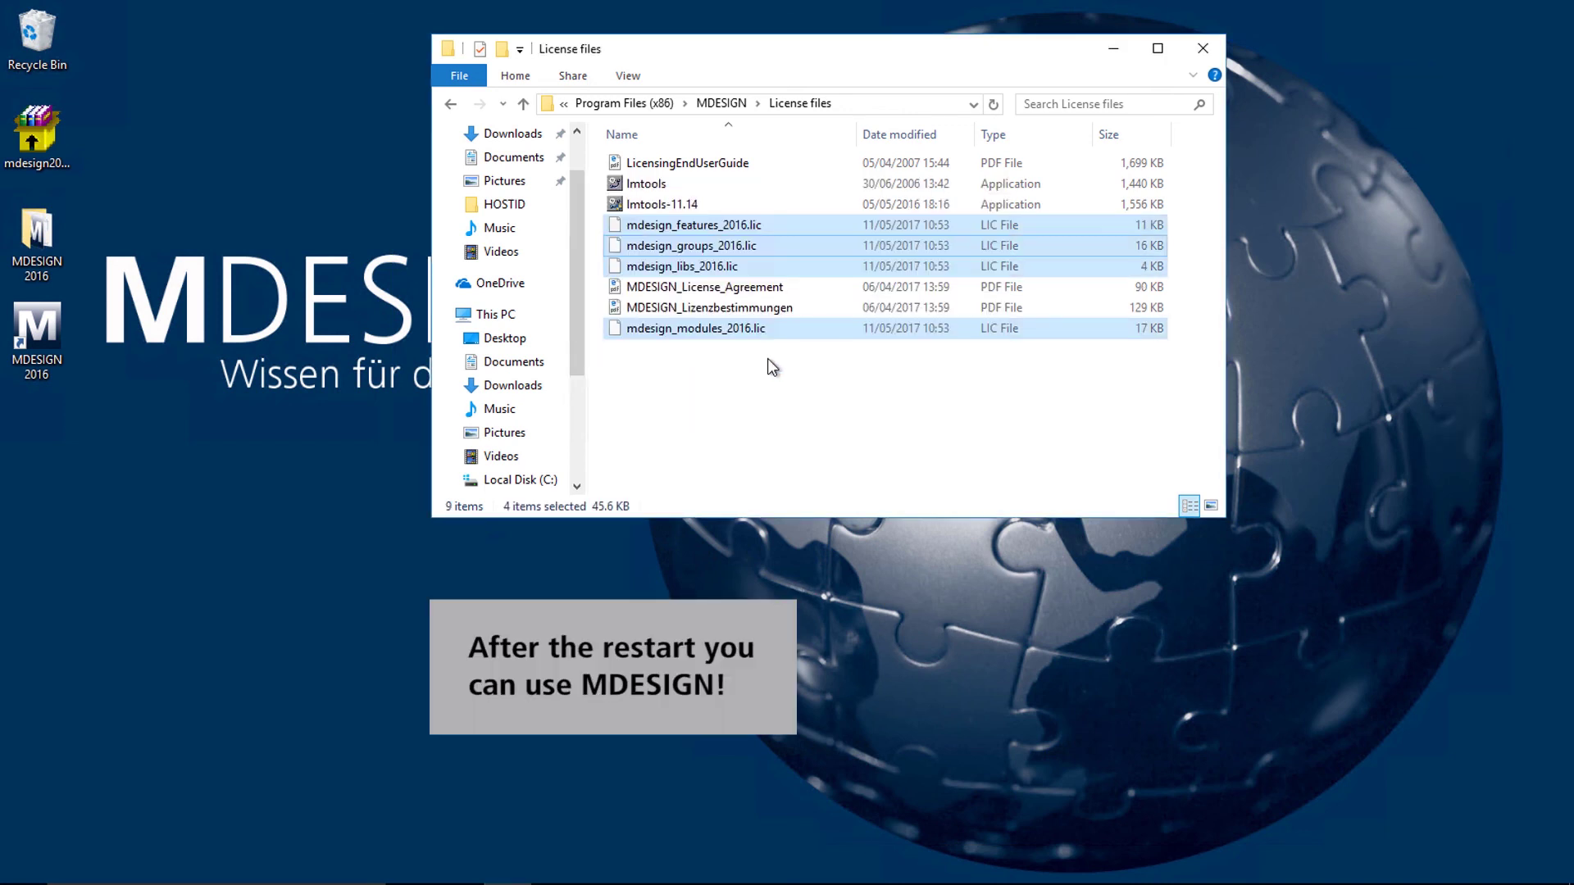